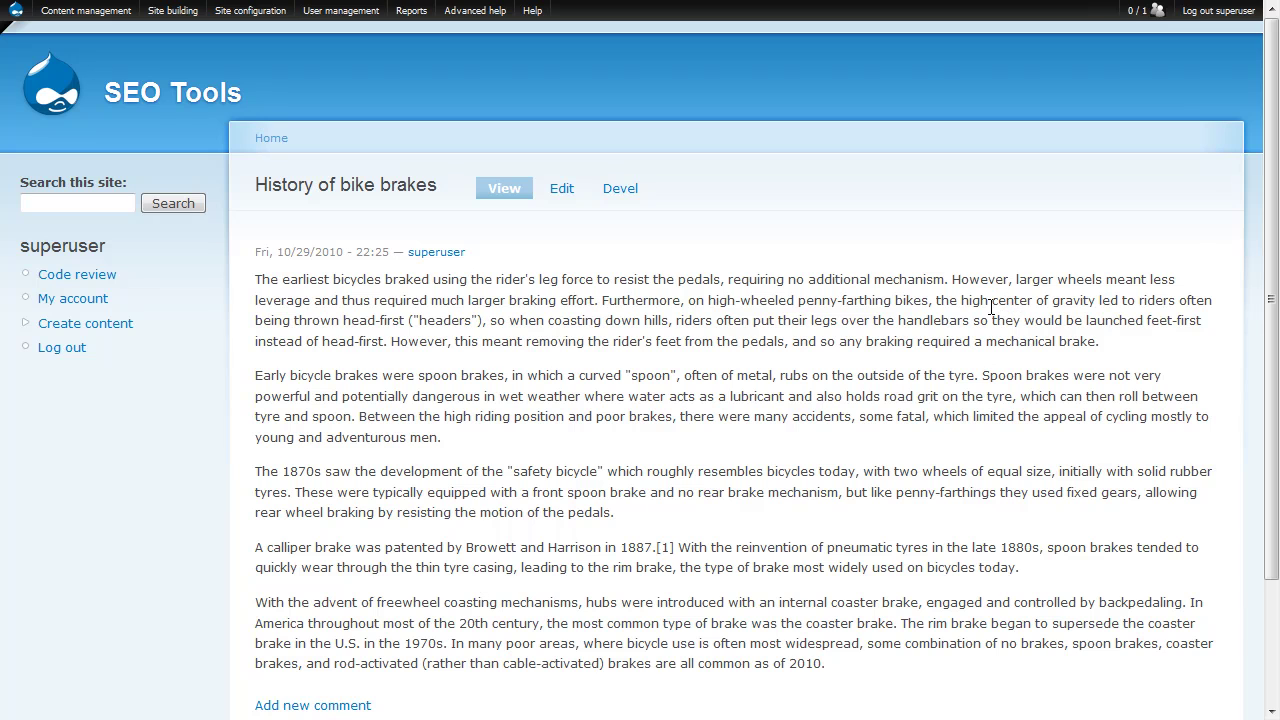
Step: Open the site's module administration list
scroll(991, 308, down, 2)
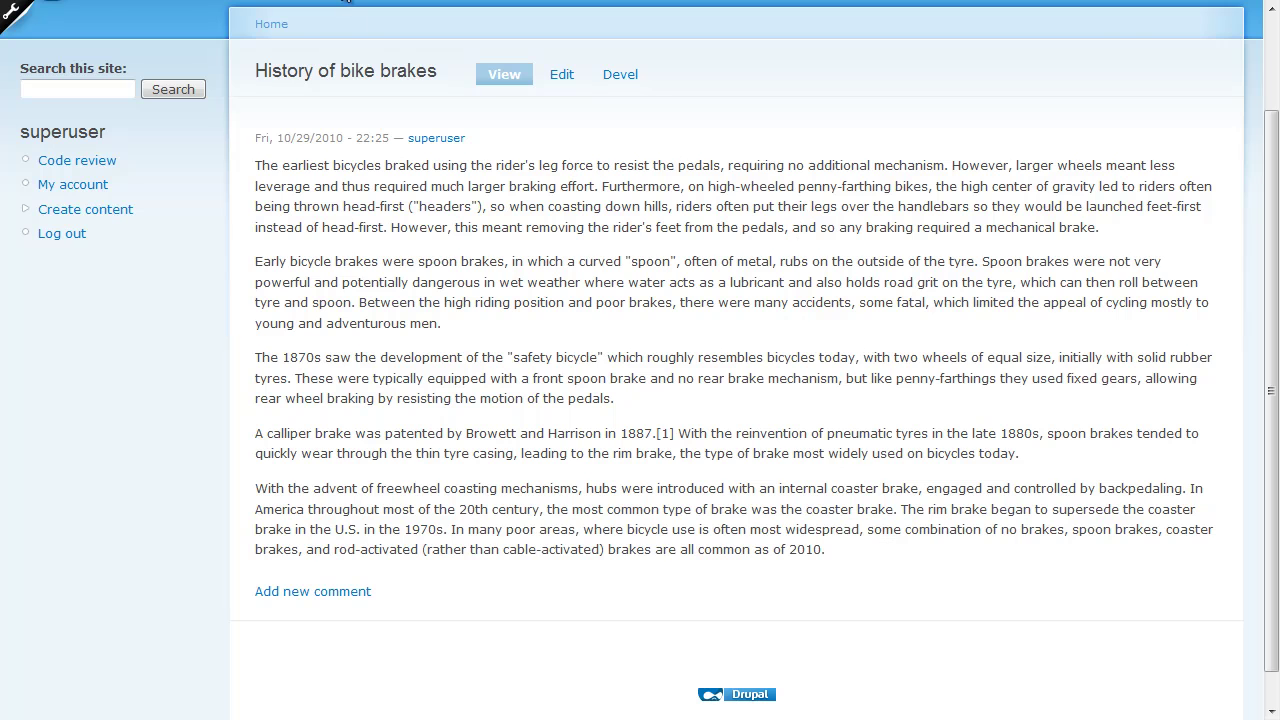
click(345, 2)
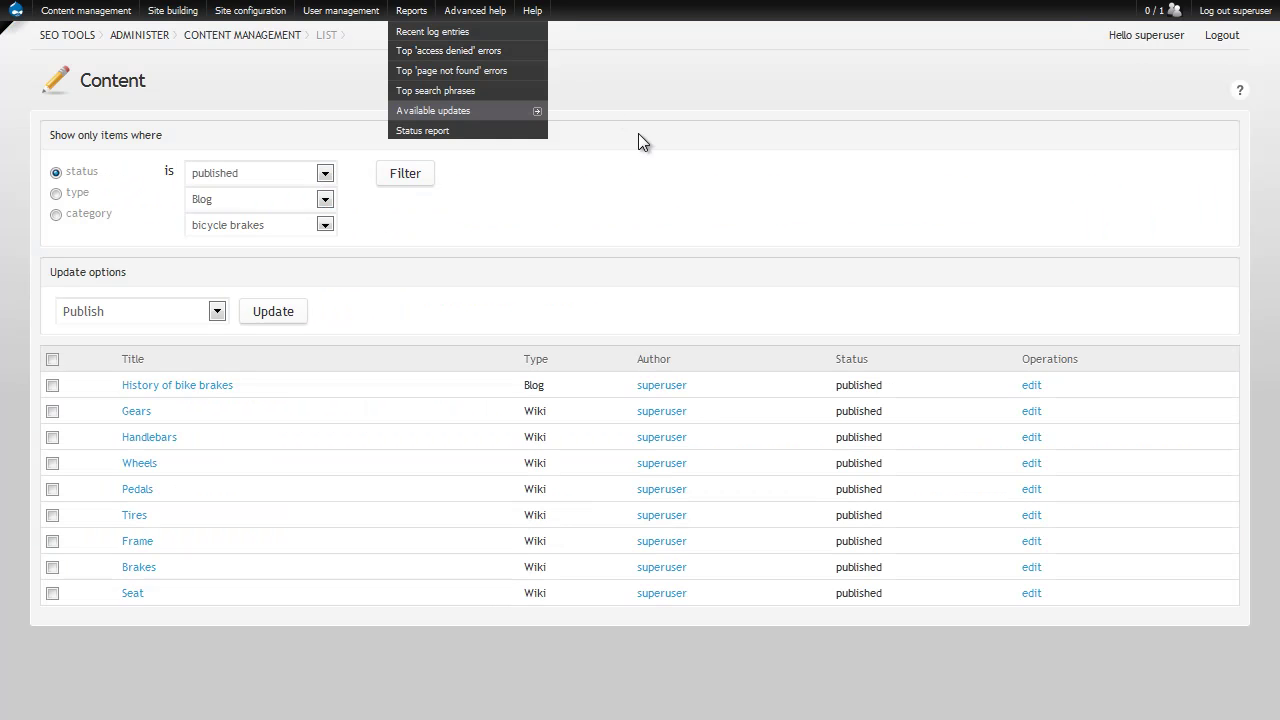
mouse_move(172, 14)
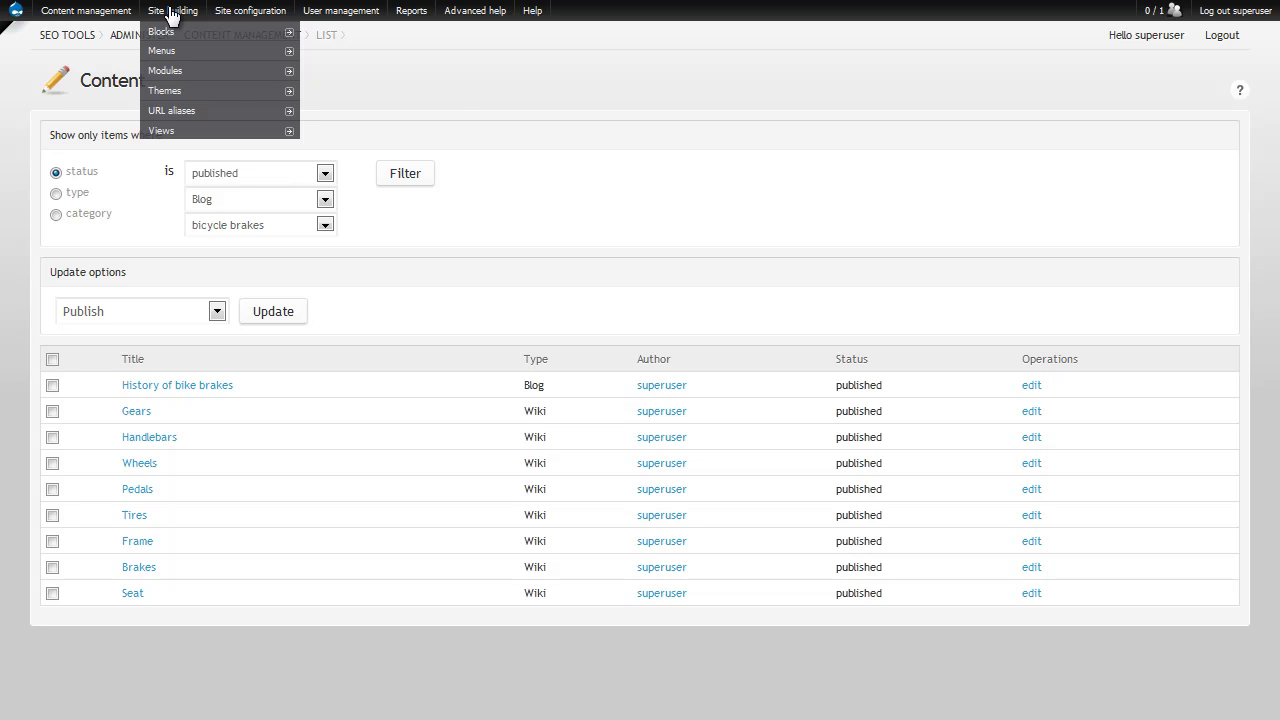
mouse_move(170, 78)
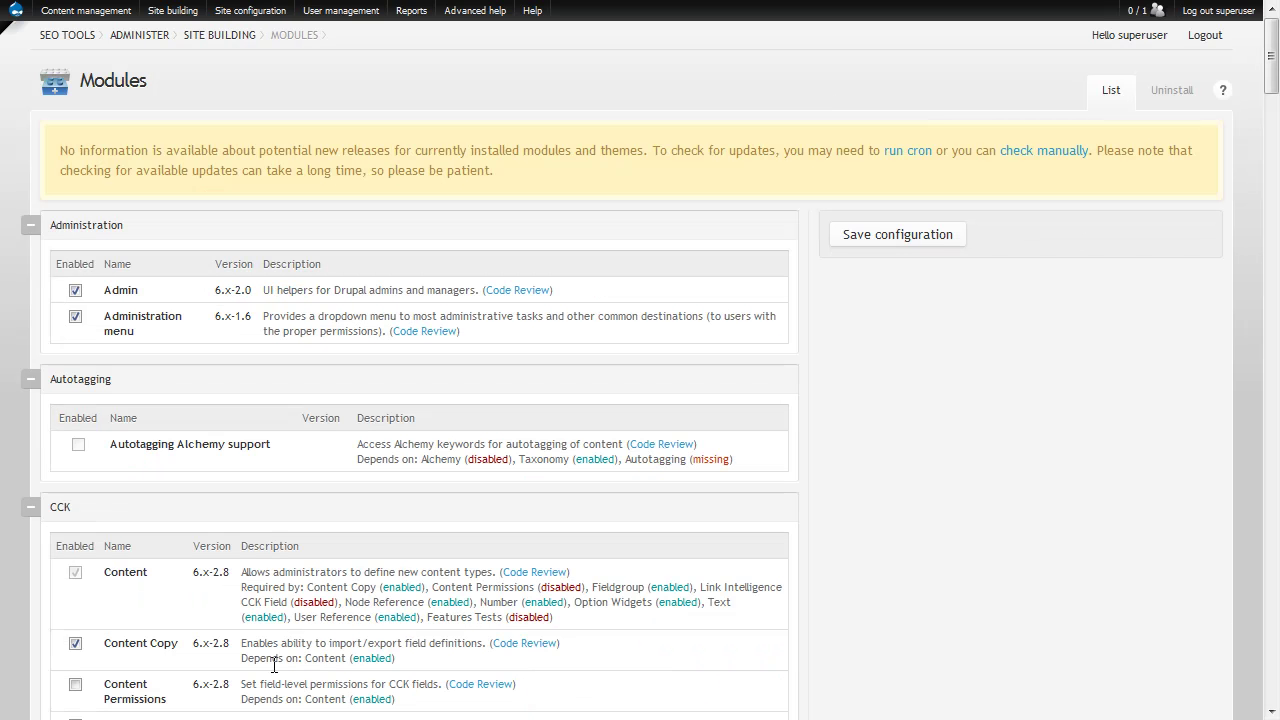
Step: Enable the Link Intelligence and Link Intelligence CCK Field modules and save the module configuration
key(ctrl+f)
text(link in)
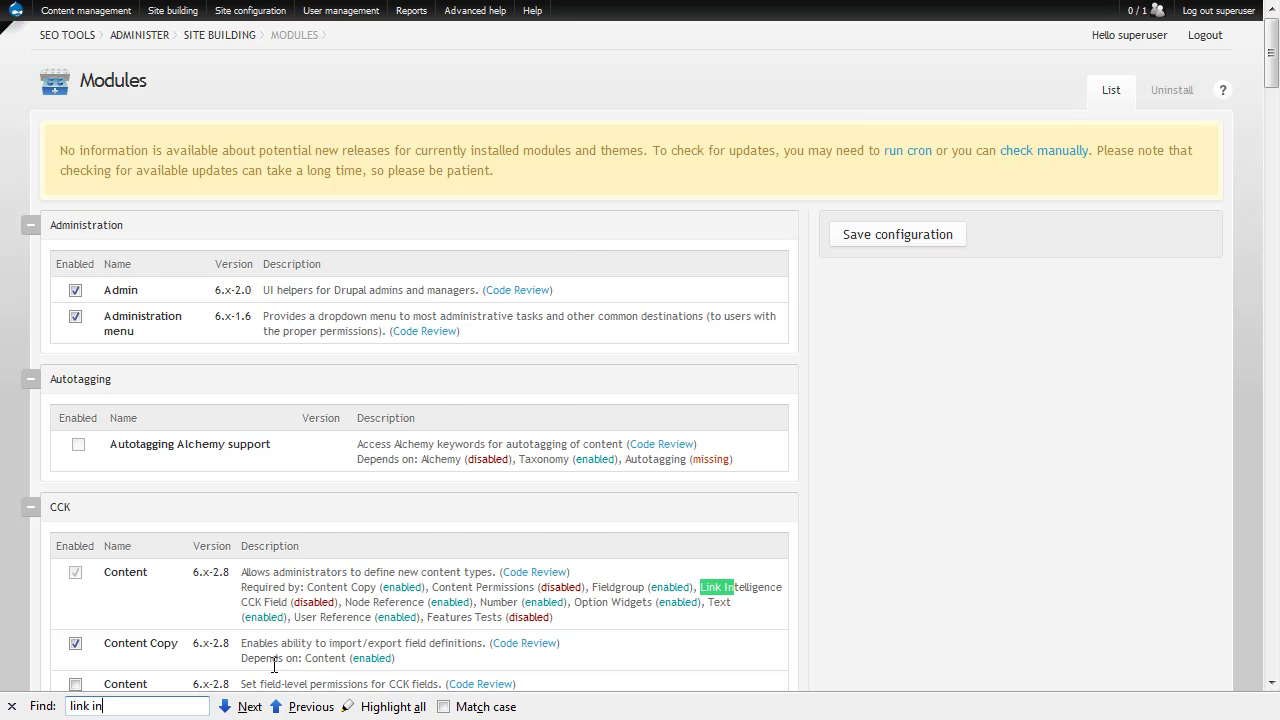
key(Return)
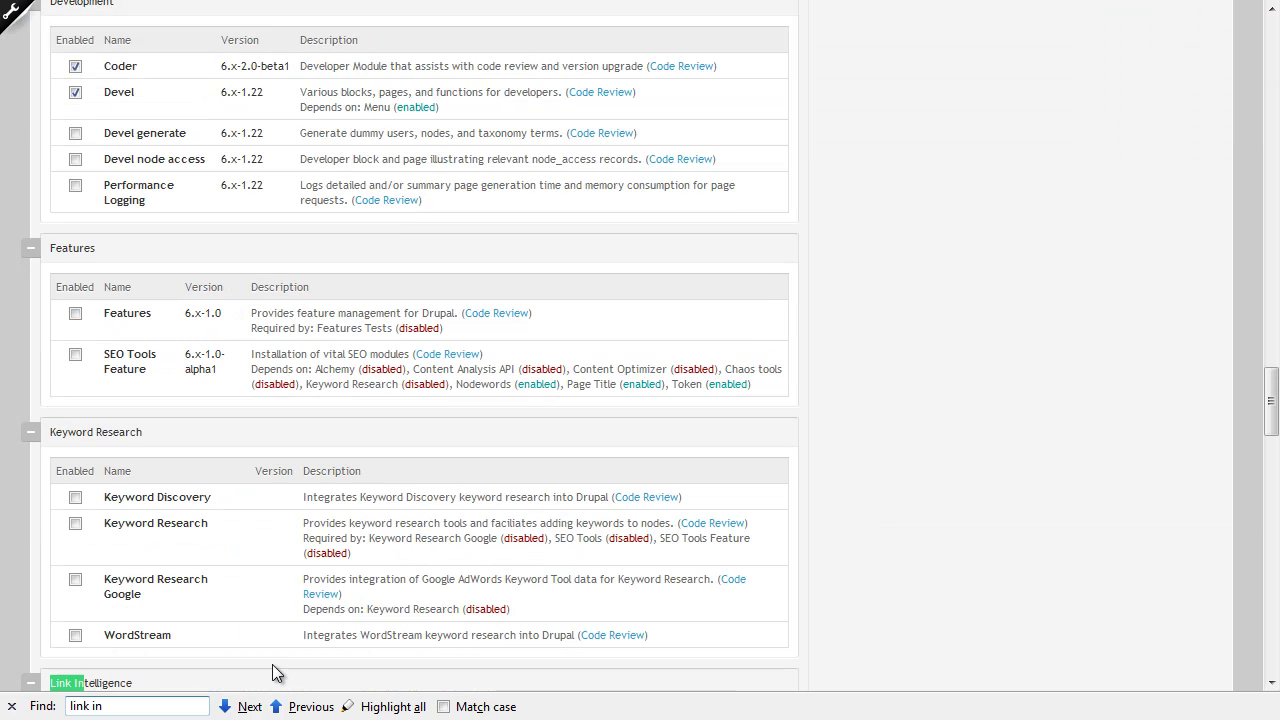
scroll(916, 508, down, 3)
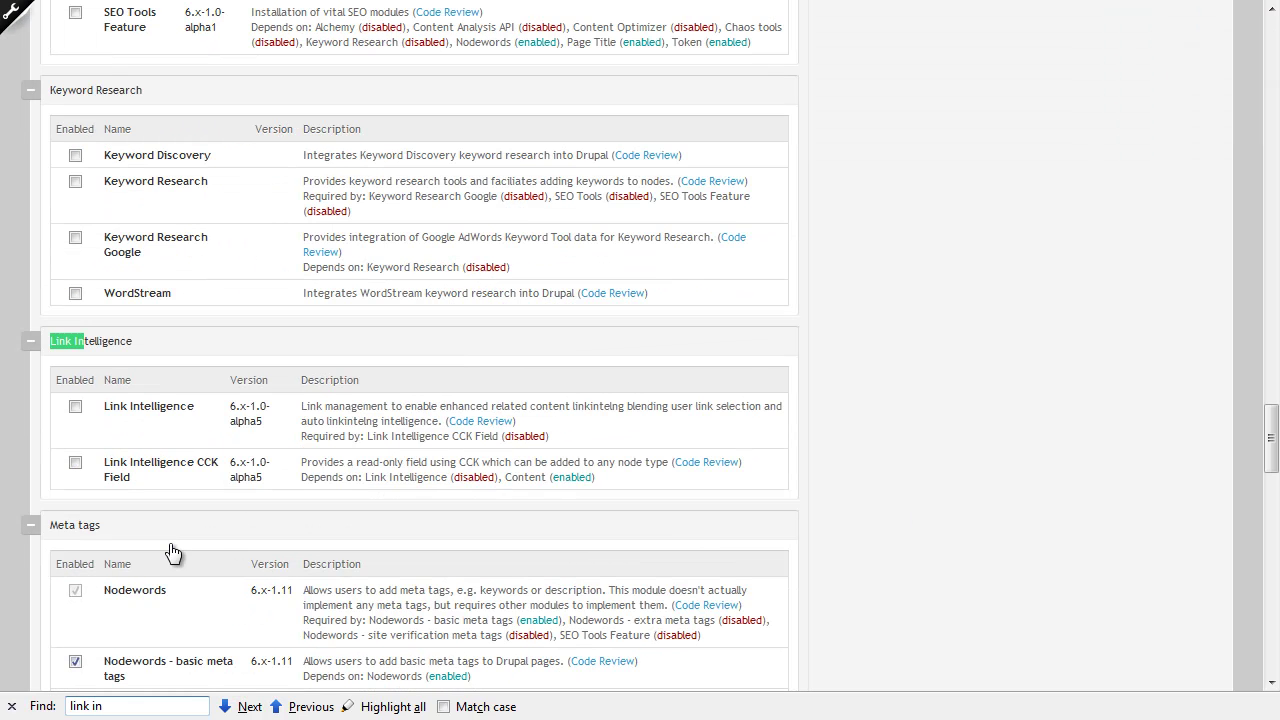
click(75, 407)
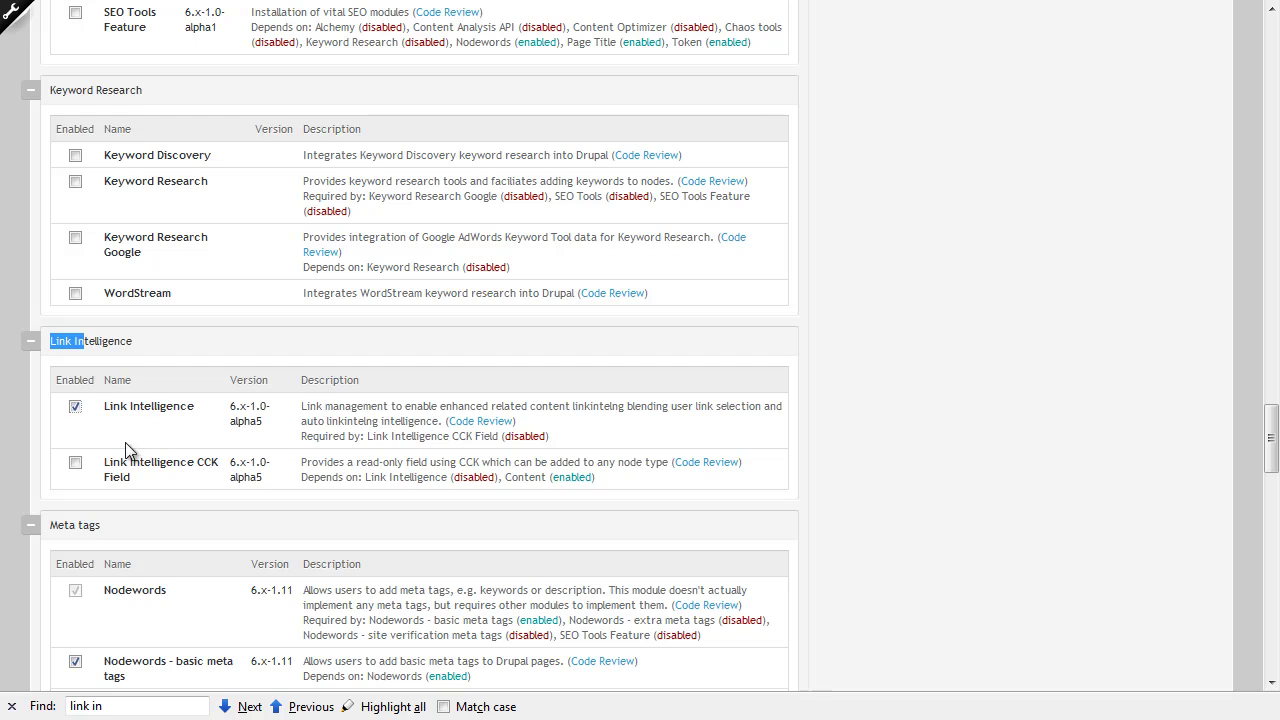
click(74, 463)
key(End)
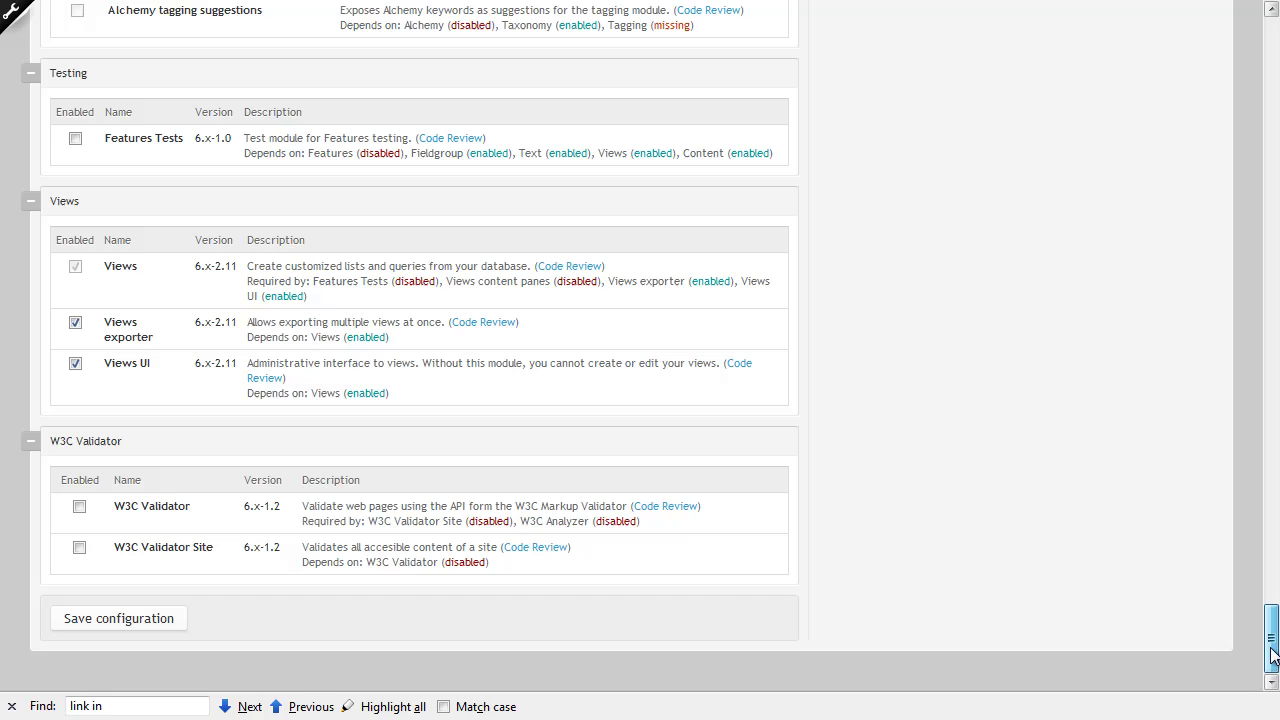
click(108, 617)
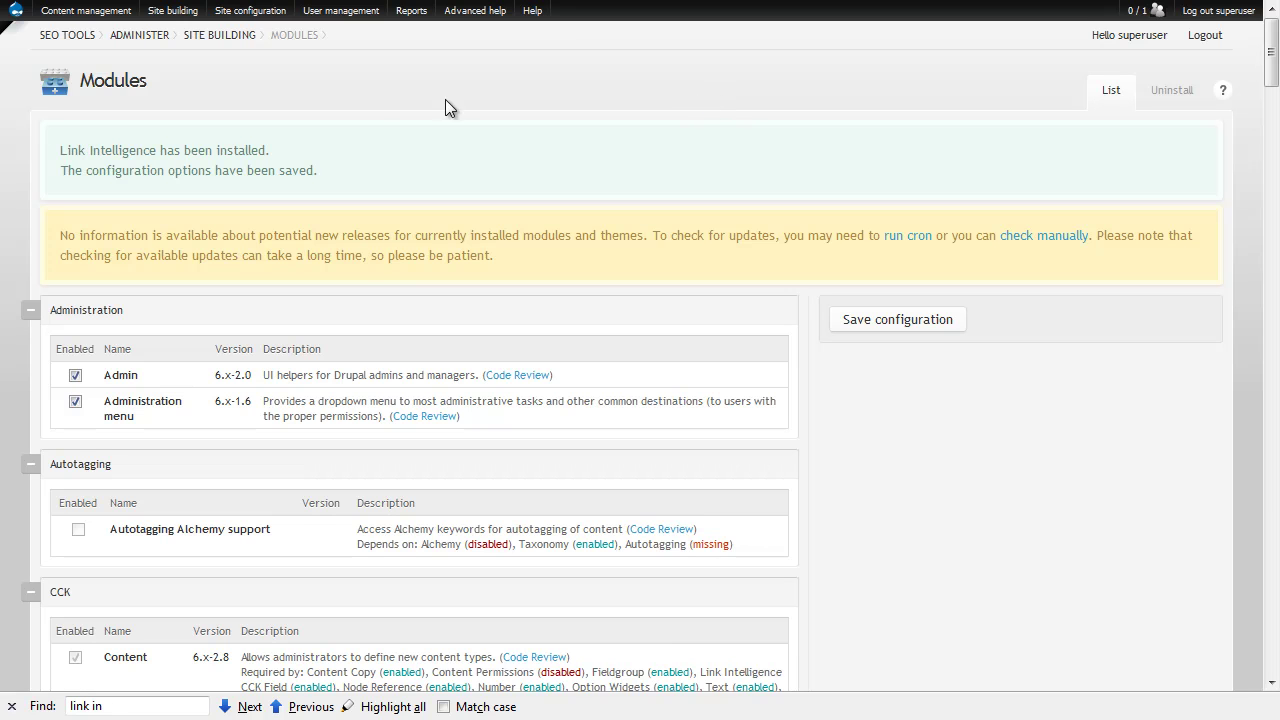
Step: Open the Link Intelligence settings and run a bulk update of requests and links
mouse_move(241, 19)
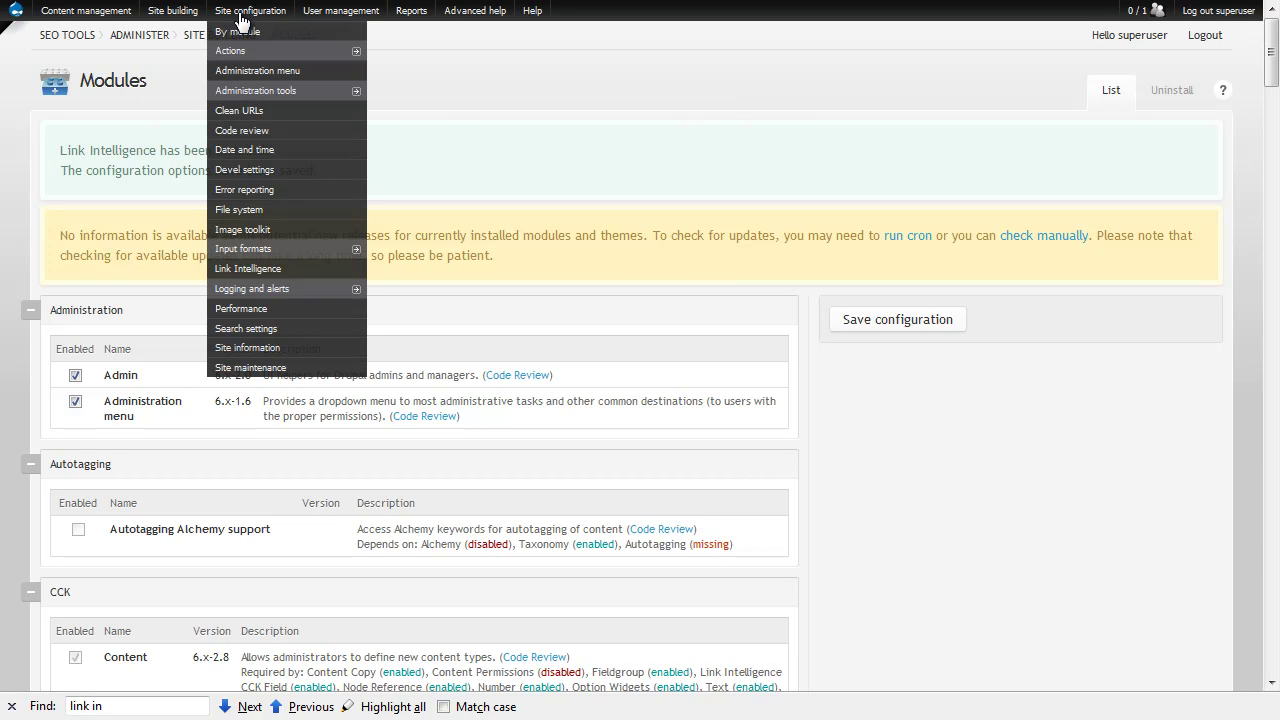
click(255, 270)
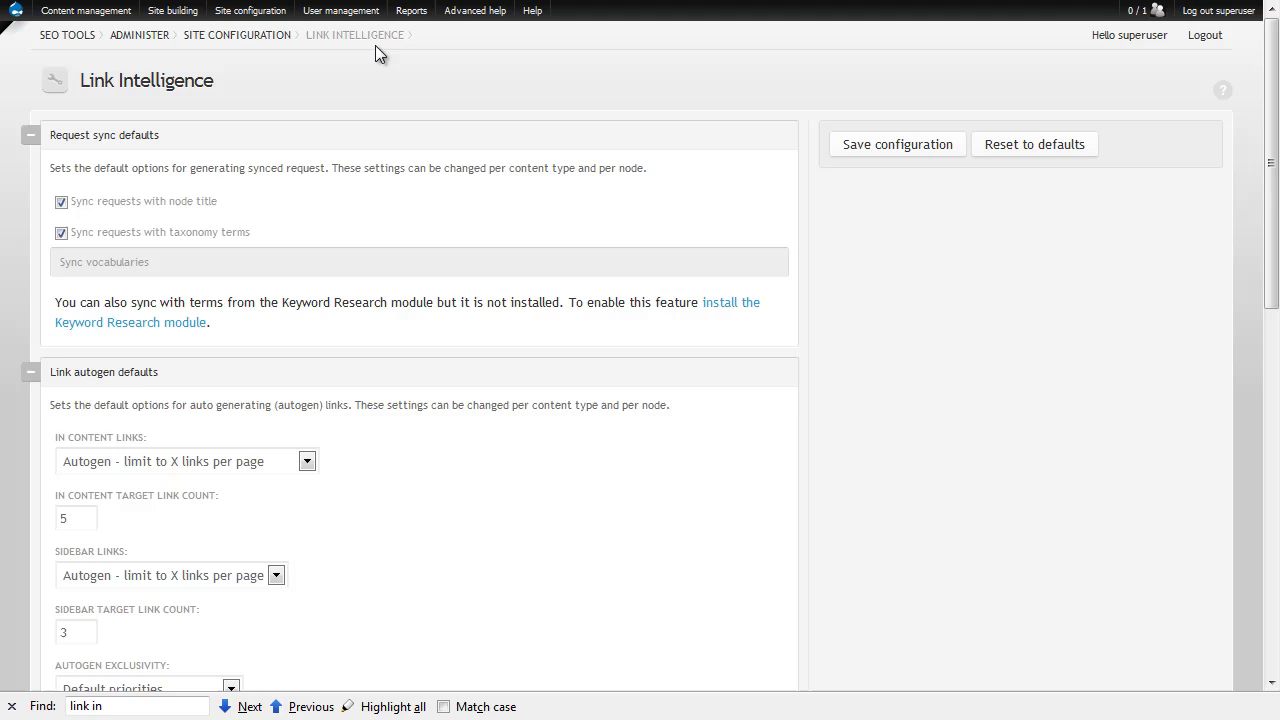
scroll(571, 134, down, 10)
scroll(569, 128, down, 3)
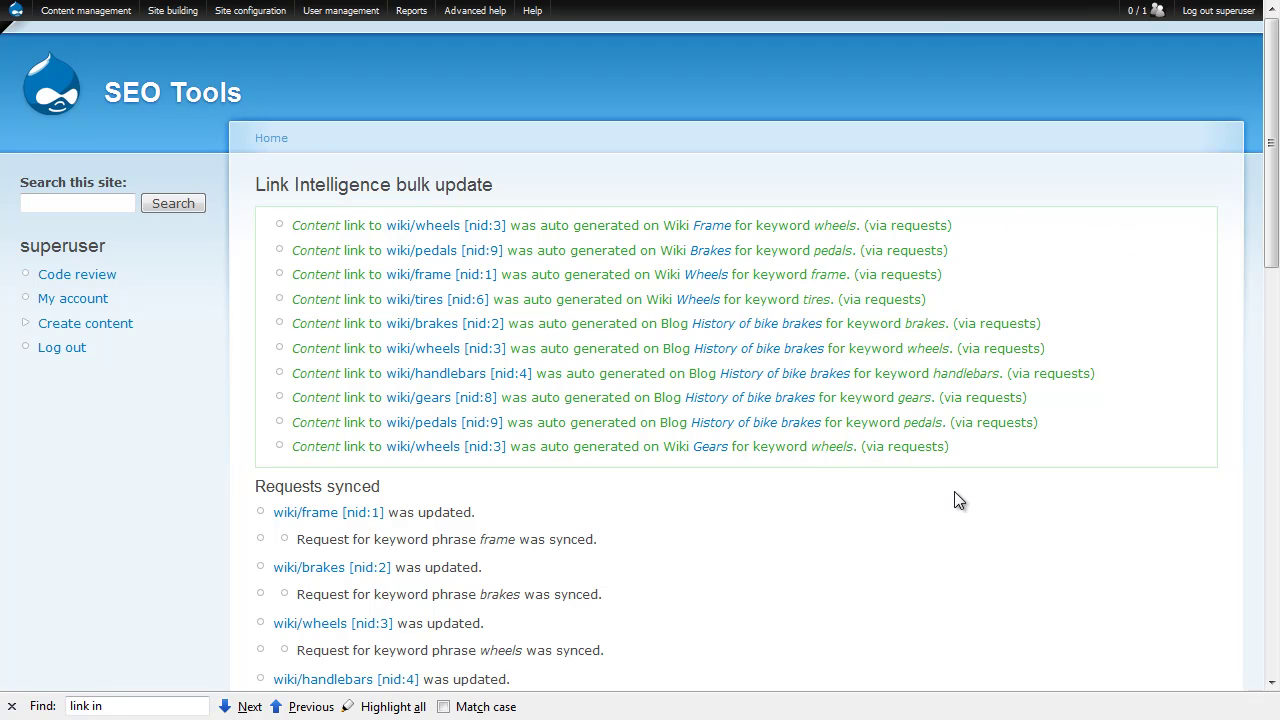
Step: Open the "History of bike brakes" post and follow its auto-generated pedals and brakes links
click(757, 323)
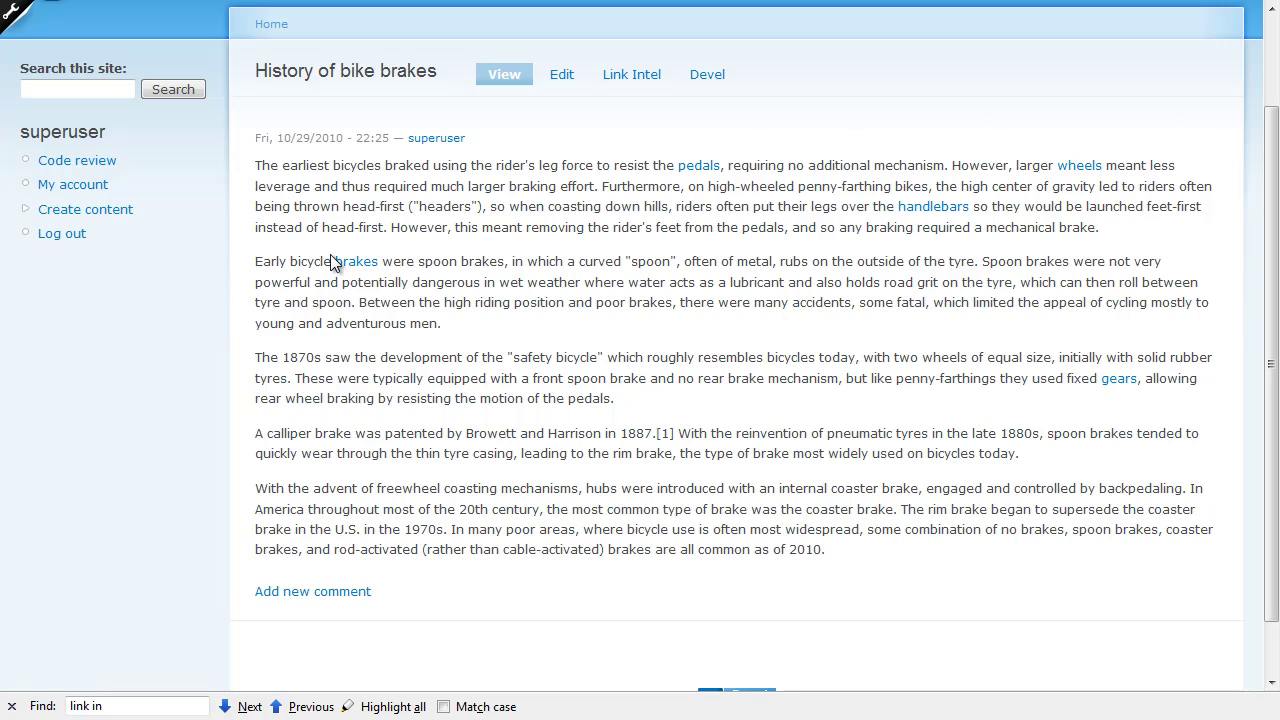
click(700, 170)
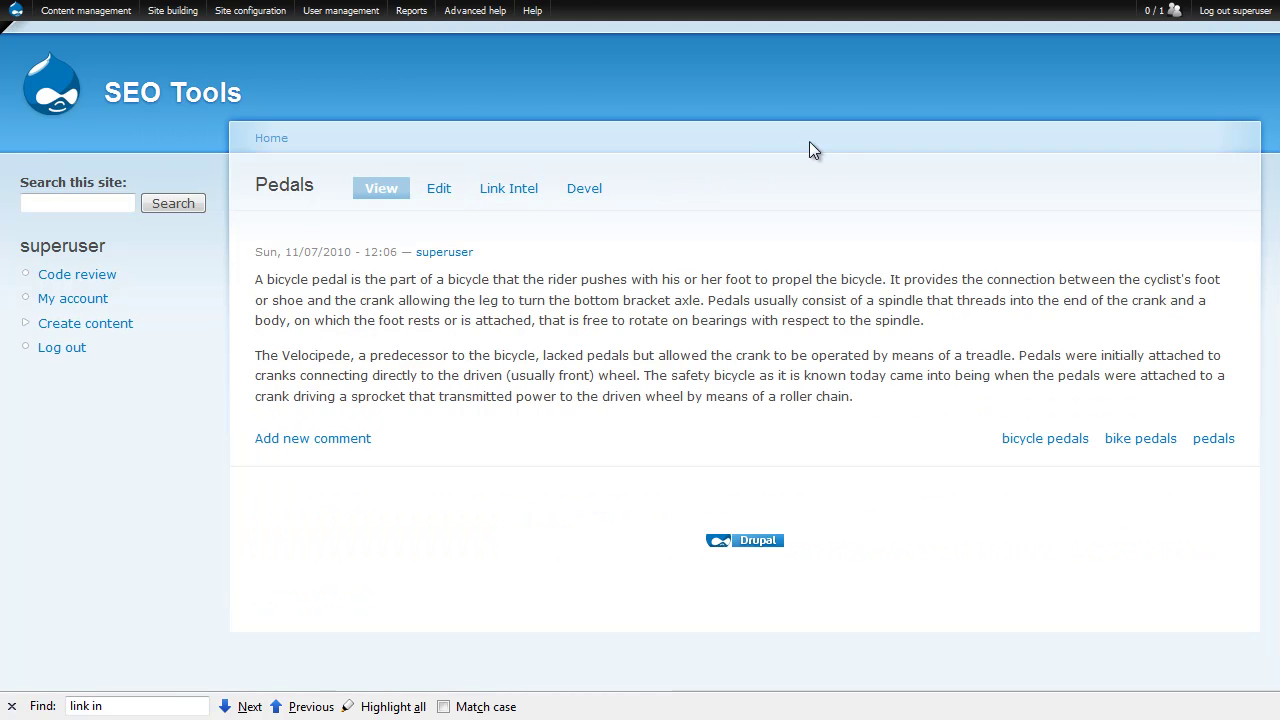
mouse_move(86, 10)
key(alt+Left)
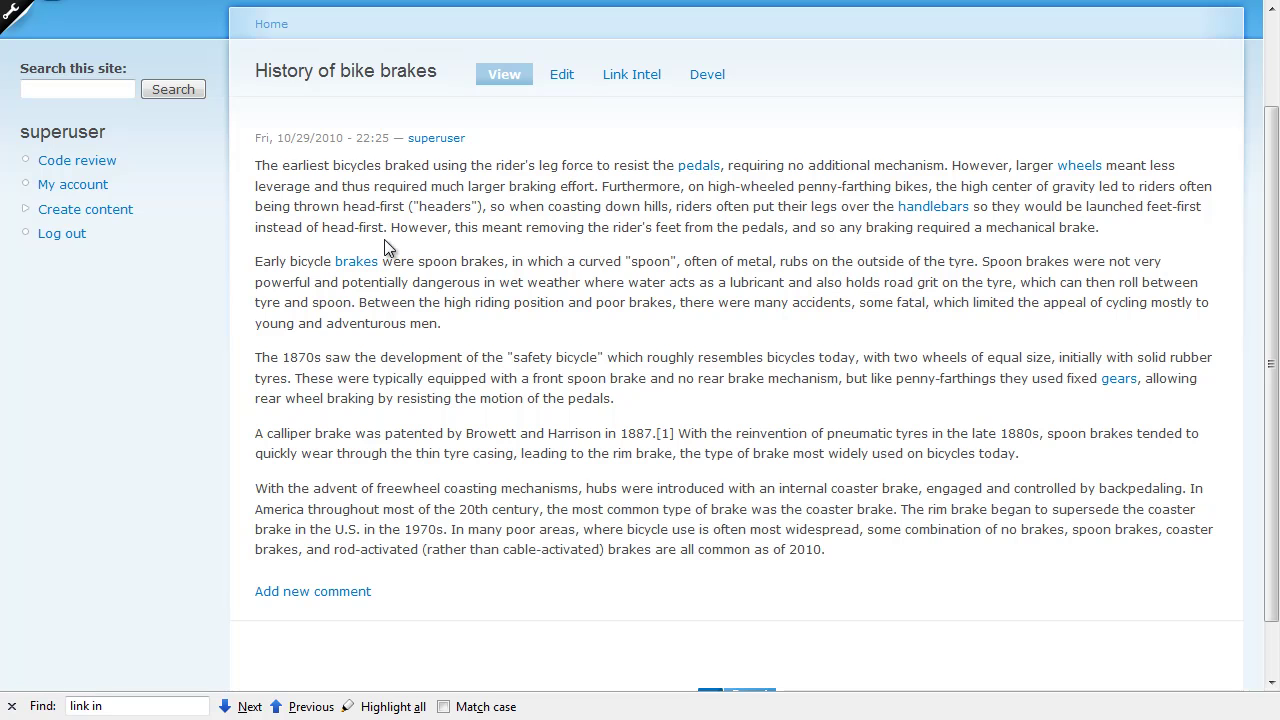
click(358, 264)
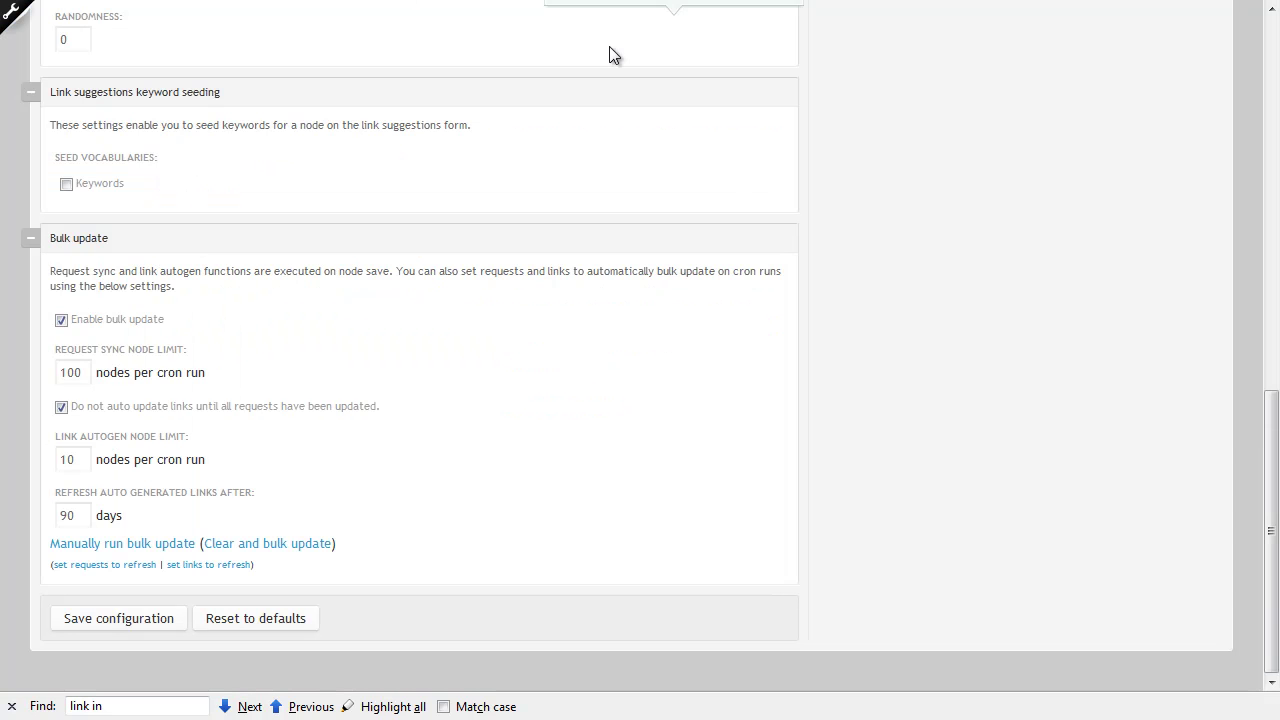
Step: Include the Keywords vocabulary under Sync vocabularies in the Link Intelligence request sync defaults and save the configuration
mouse_move(727, 175)
scroll(727, 178, up, 15)
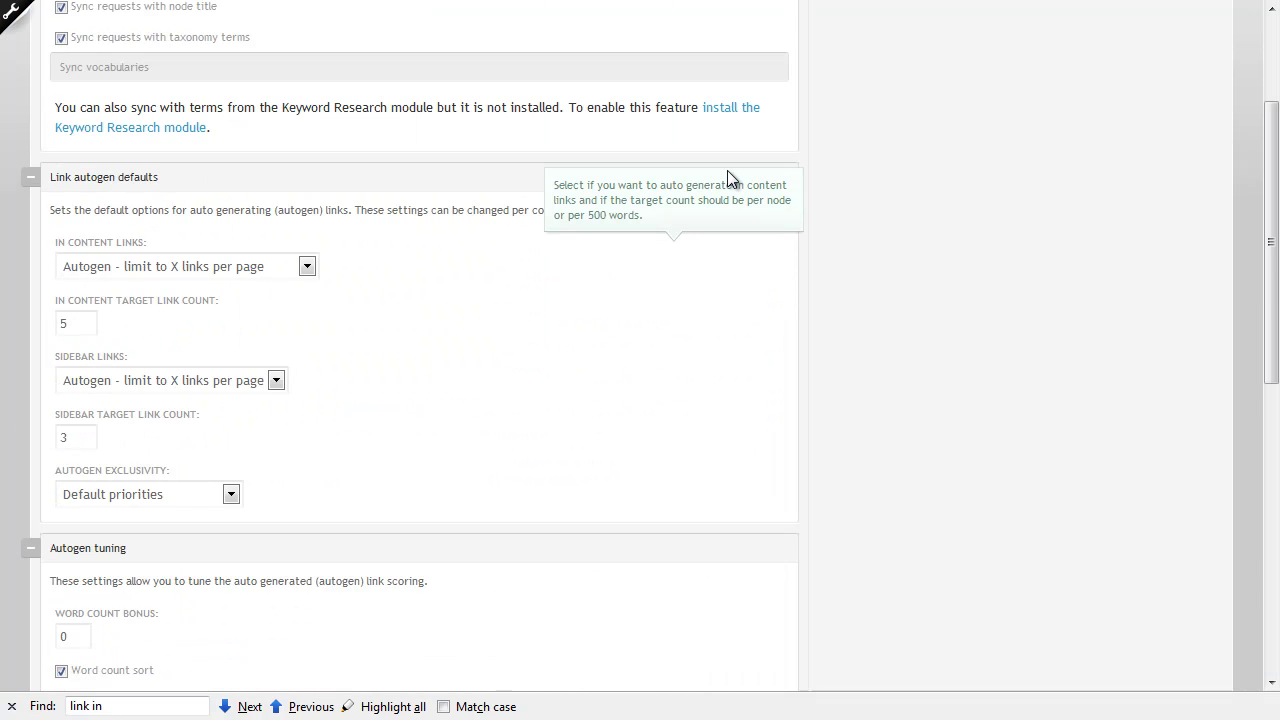
click(112, 263)
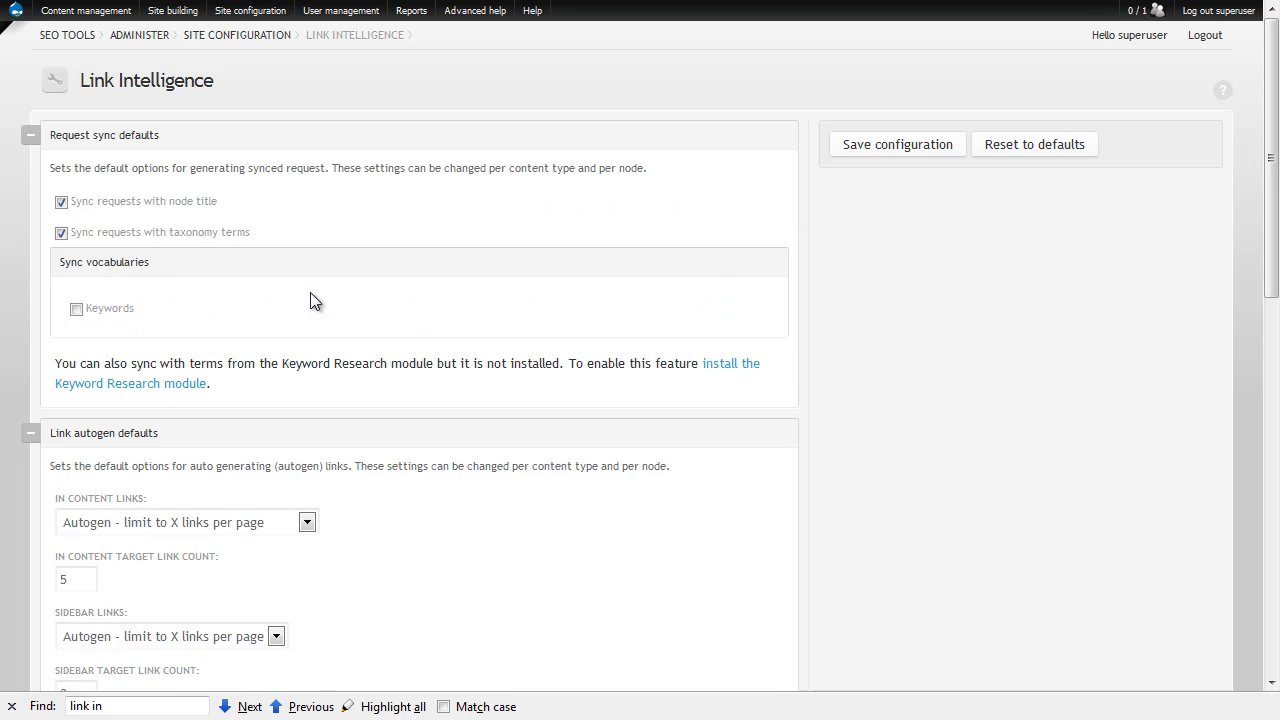
mouse_move(82, 316)
mouse_move(123, 320)
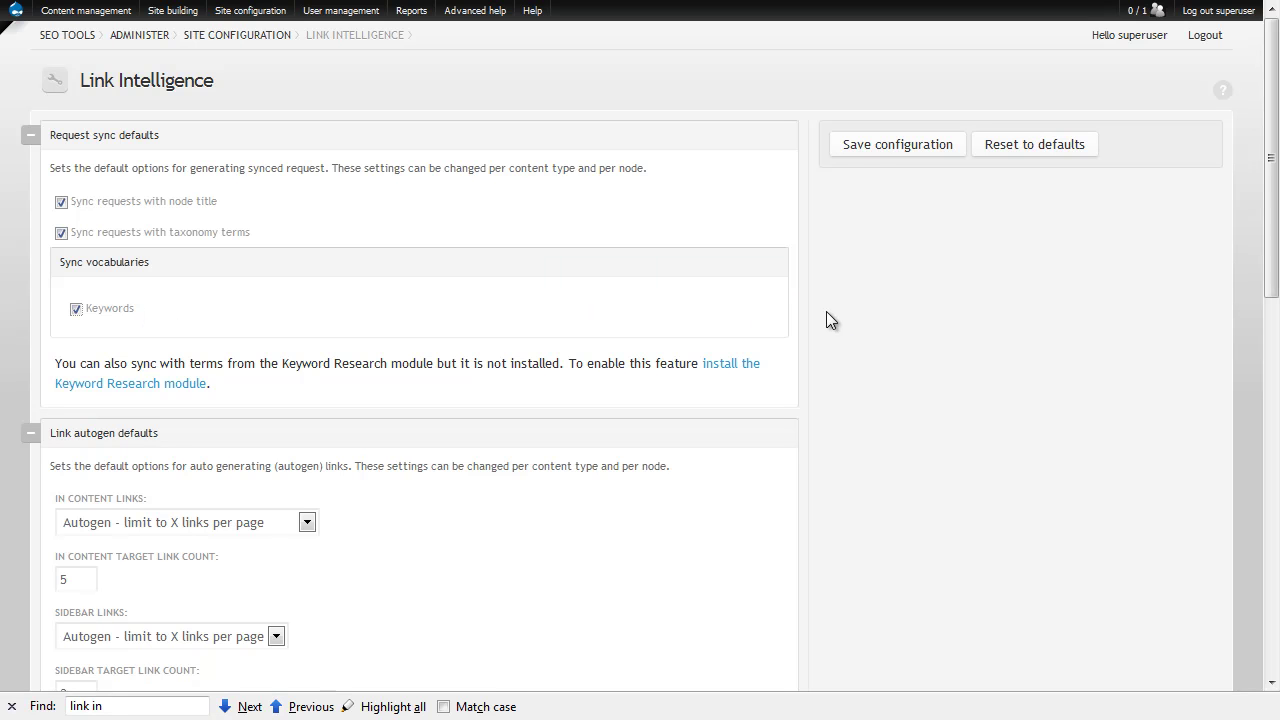
click(866, 148)
Step: View the Tires wiki page and highlight the words "wheel" and "braking" in its text
scroll(777, 151, down, 10)
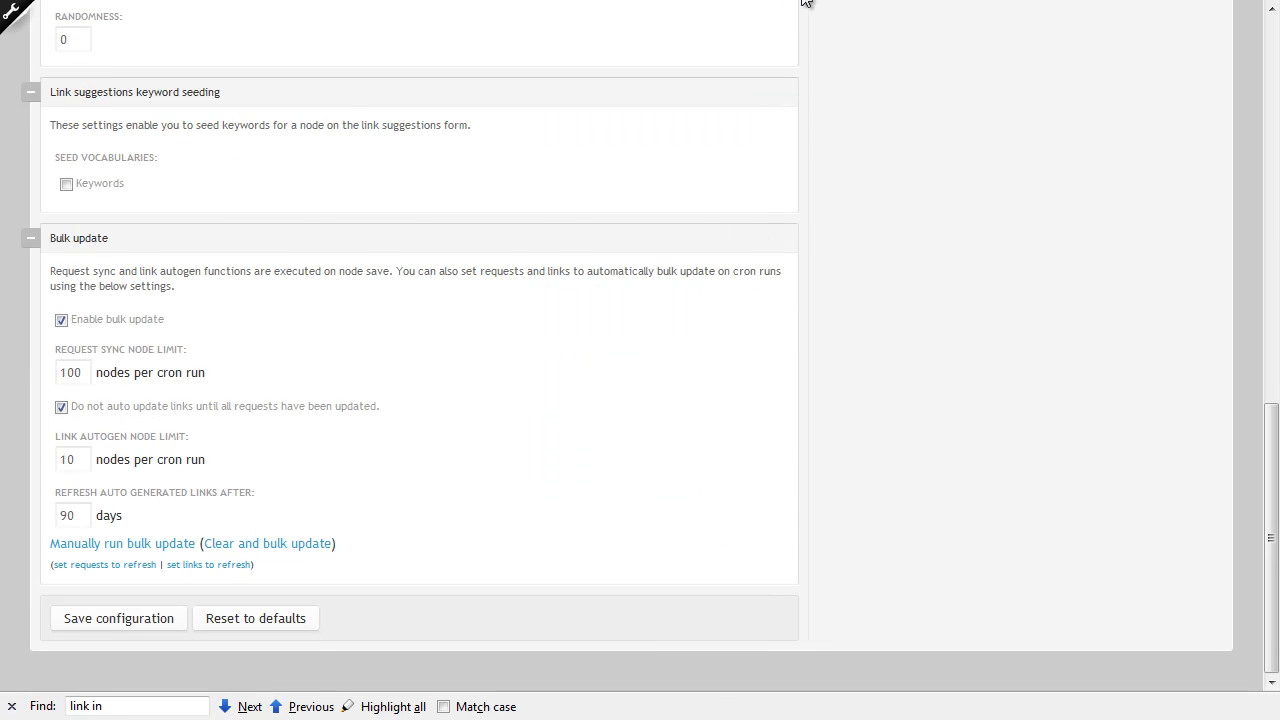
key(alt+Left)
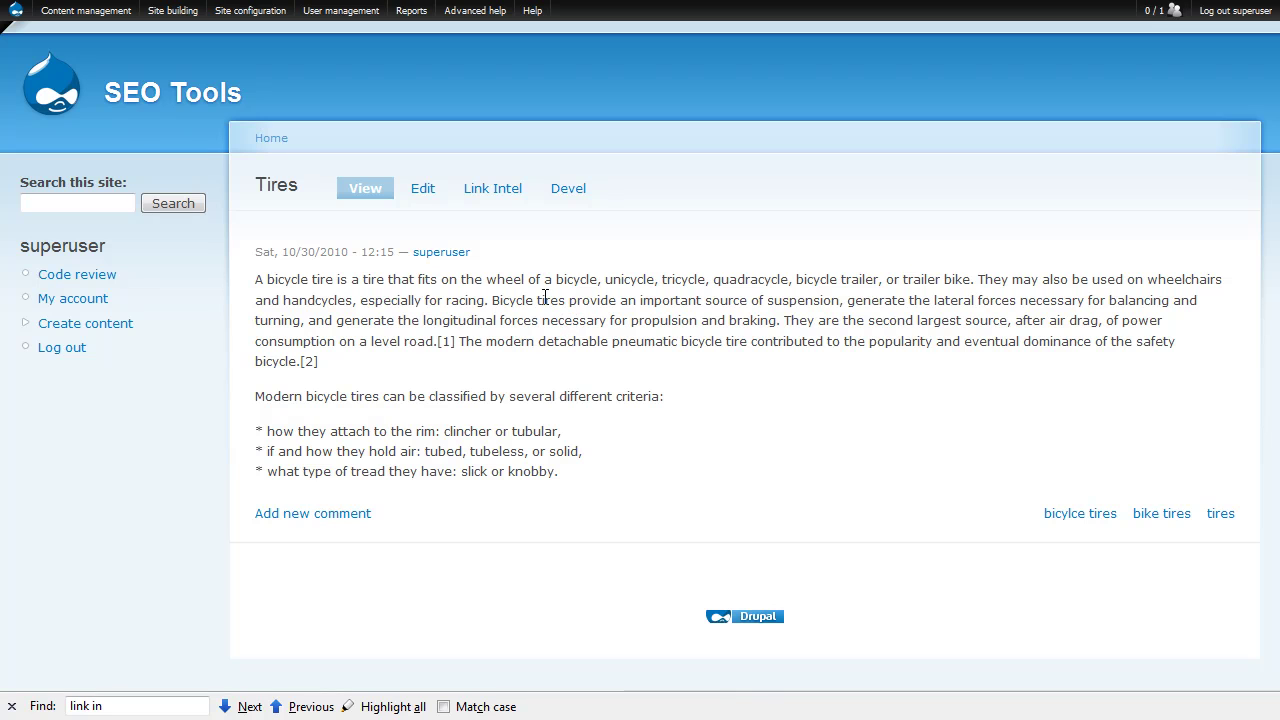
drag(525, 280, 487, 280)
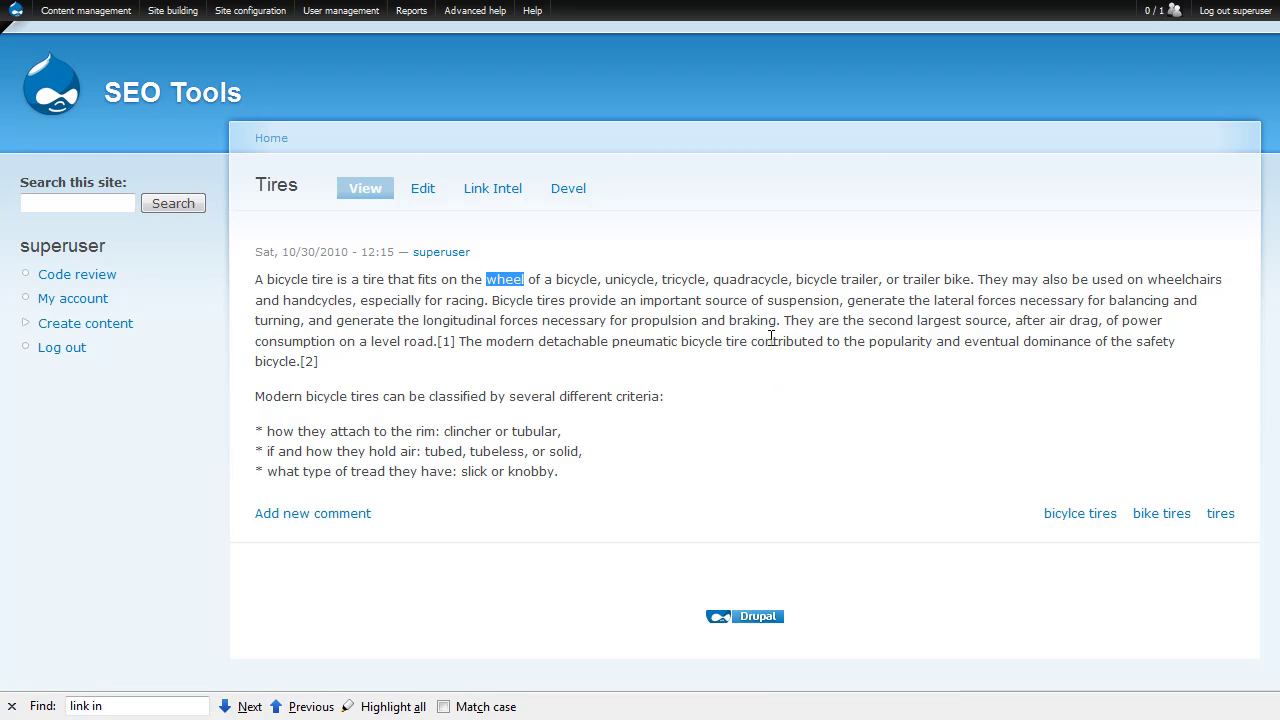
drag(729, 320, 777, 320)
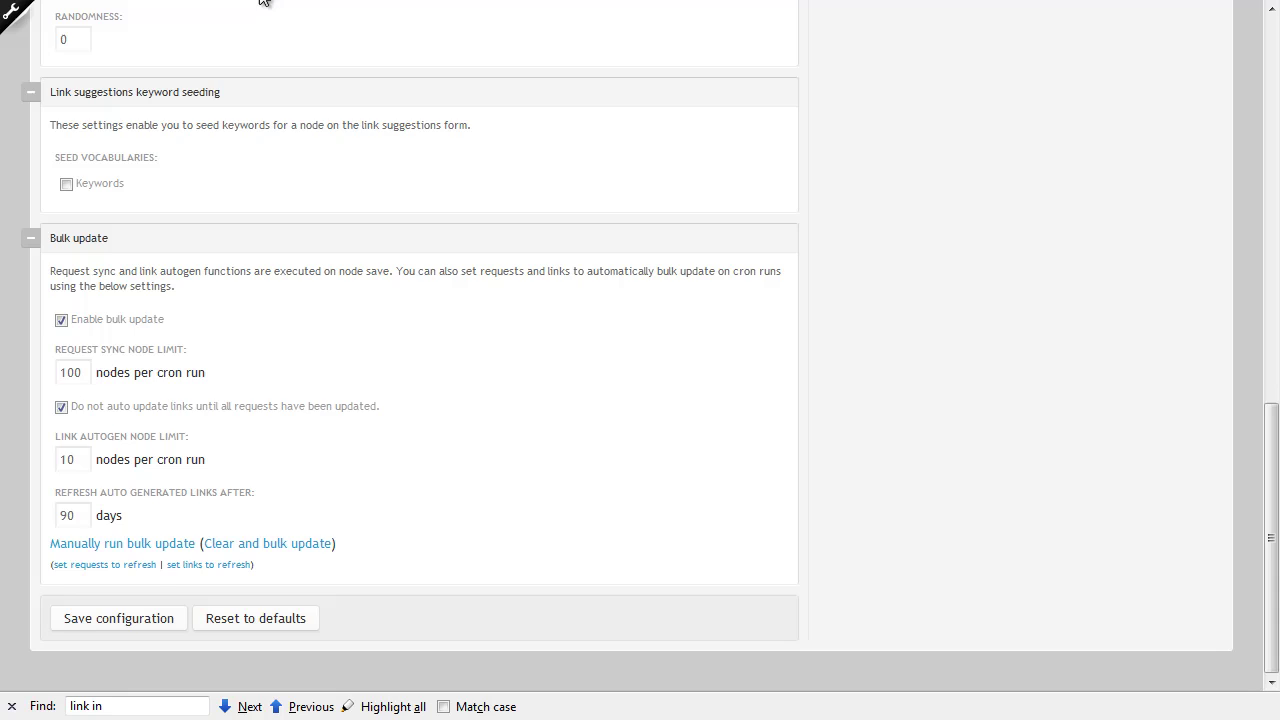
Step: Enable the Porter Stemmer search module and save the module configuration
scroll(477, 149, up, 15)
mouse_move(168, 18)
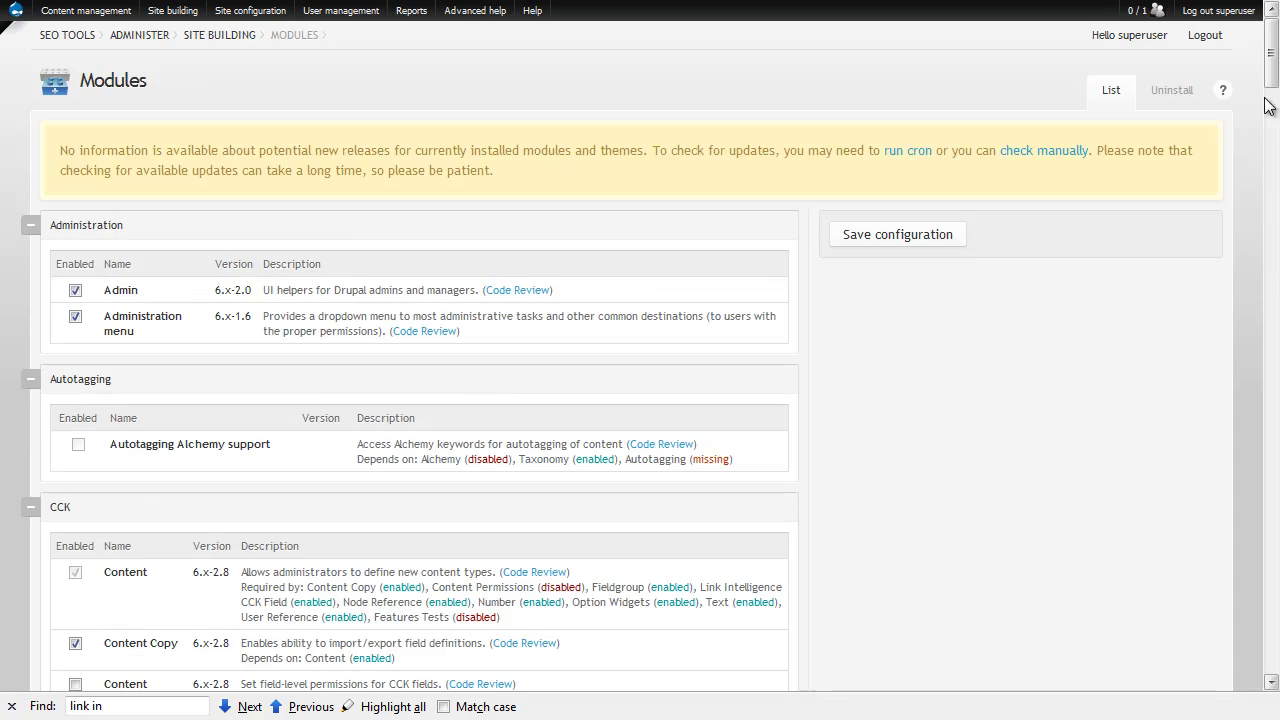
drag(1272, 50, 1272, 580)
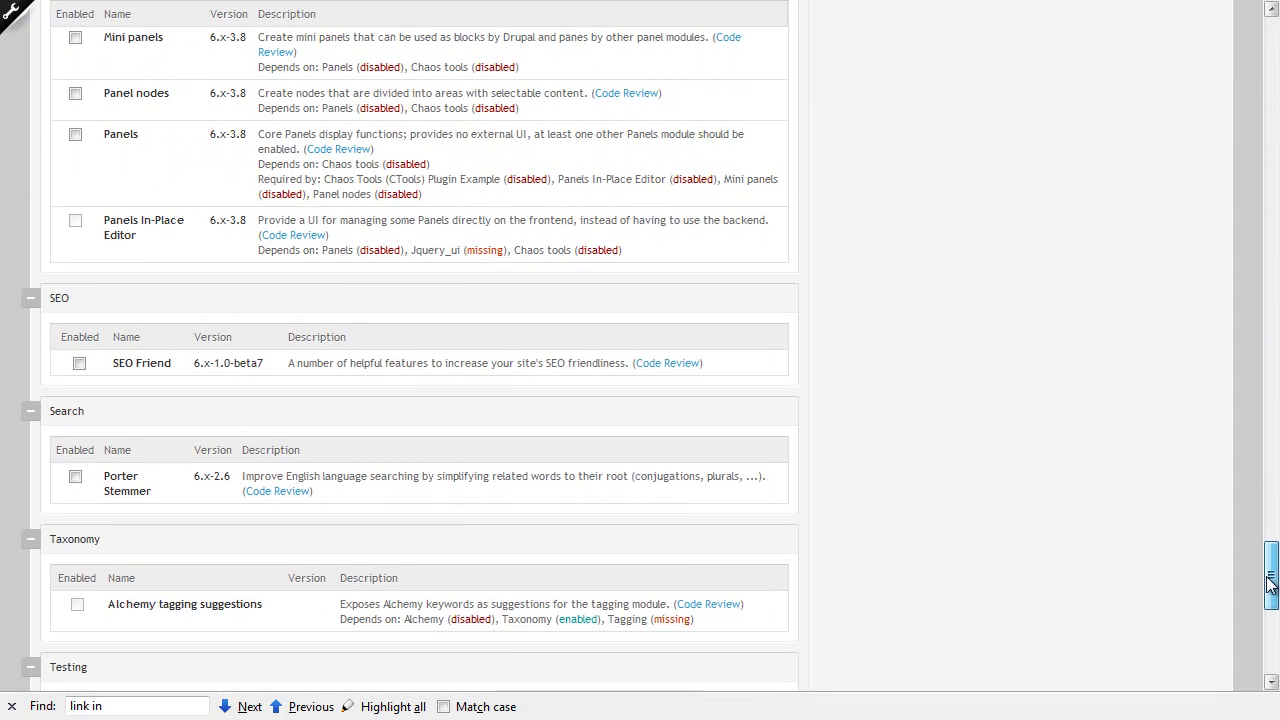
click(75, 477)
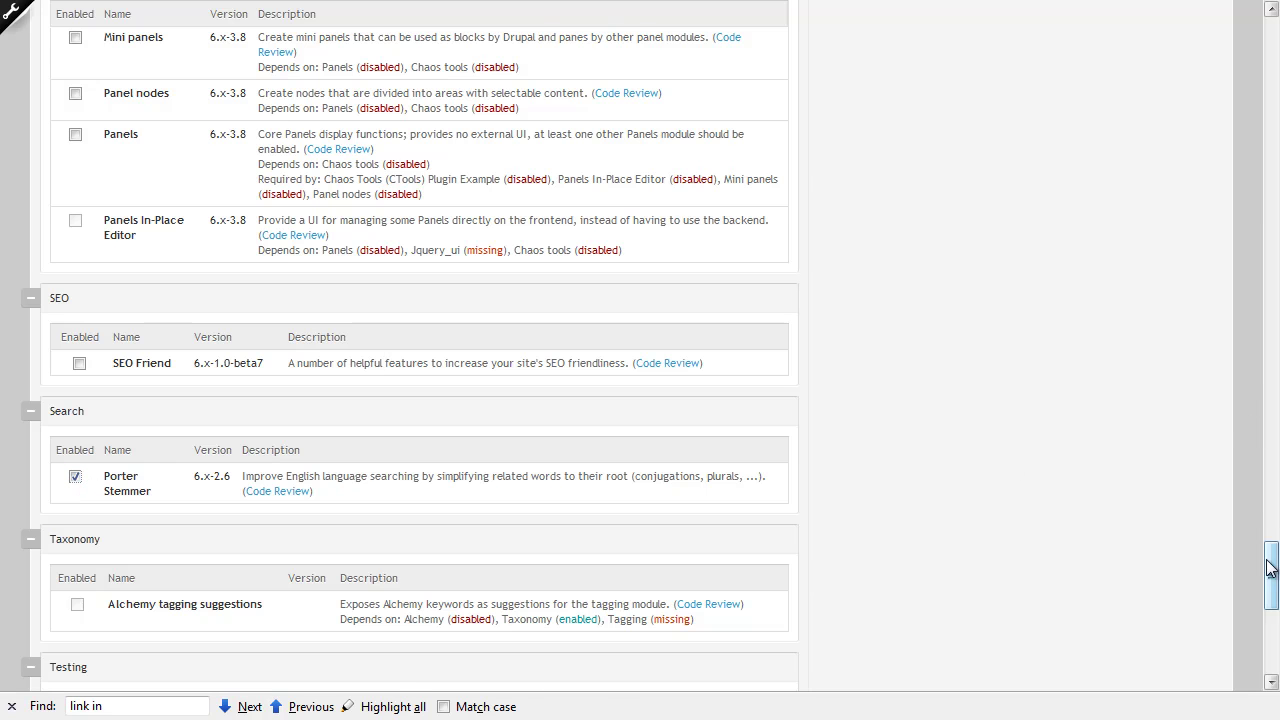
drag(1271, 565, 1243, 660)
click(148, 625)
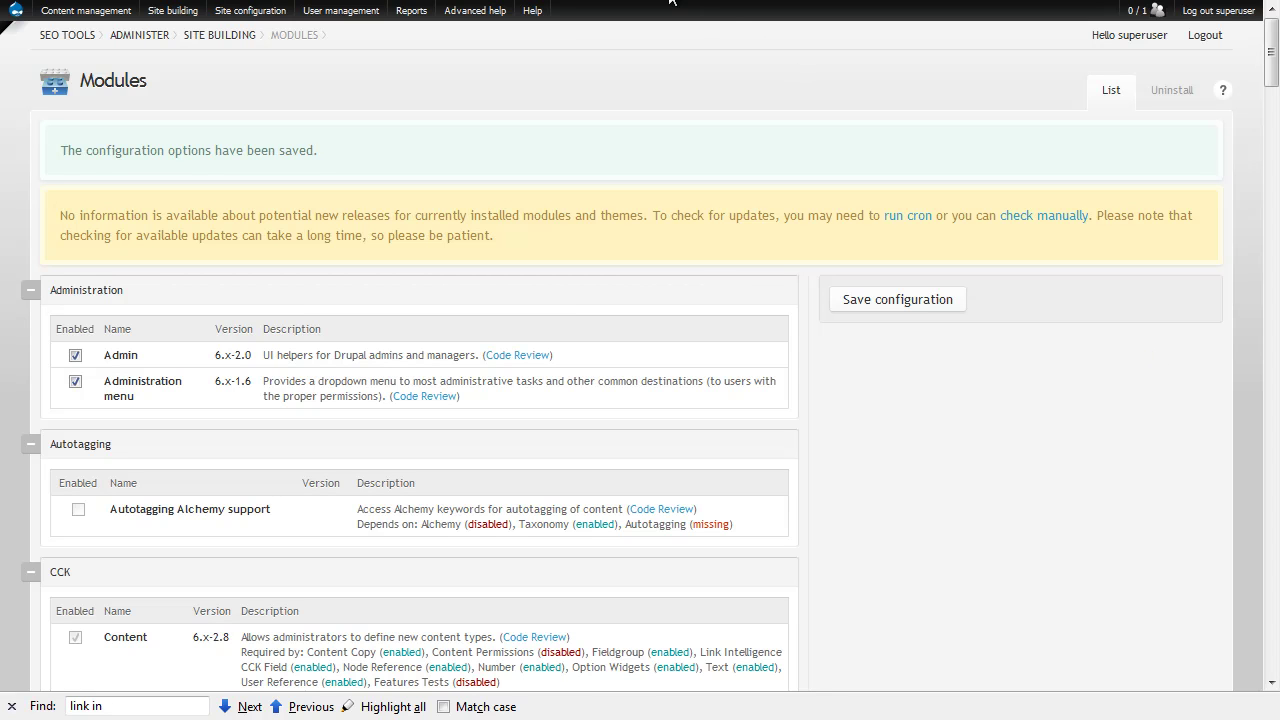
Step: Clear and bulk update the links from the Link Intelligence settings, and check the Tires page for generated links
mouse_move(236, 12)
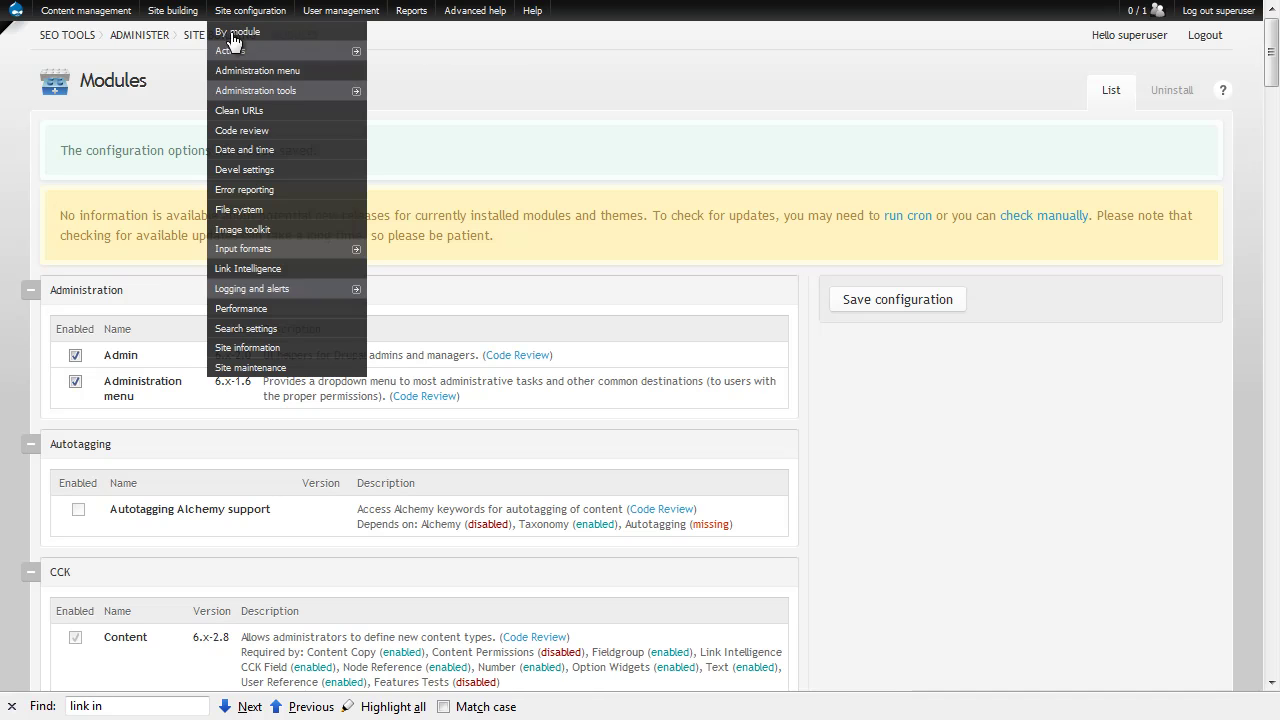
click(246, 268)
scroll(740, 267, down, 10)
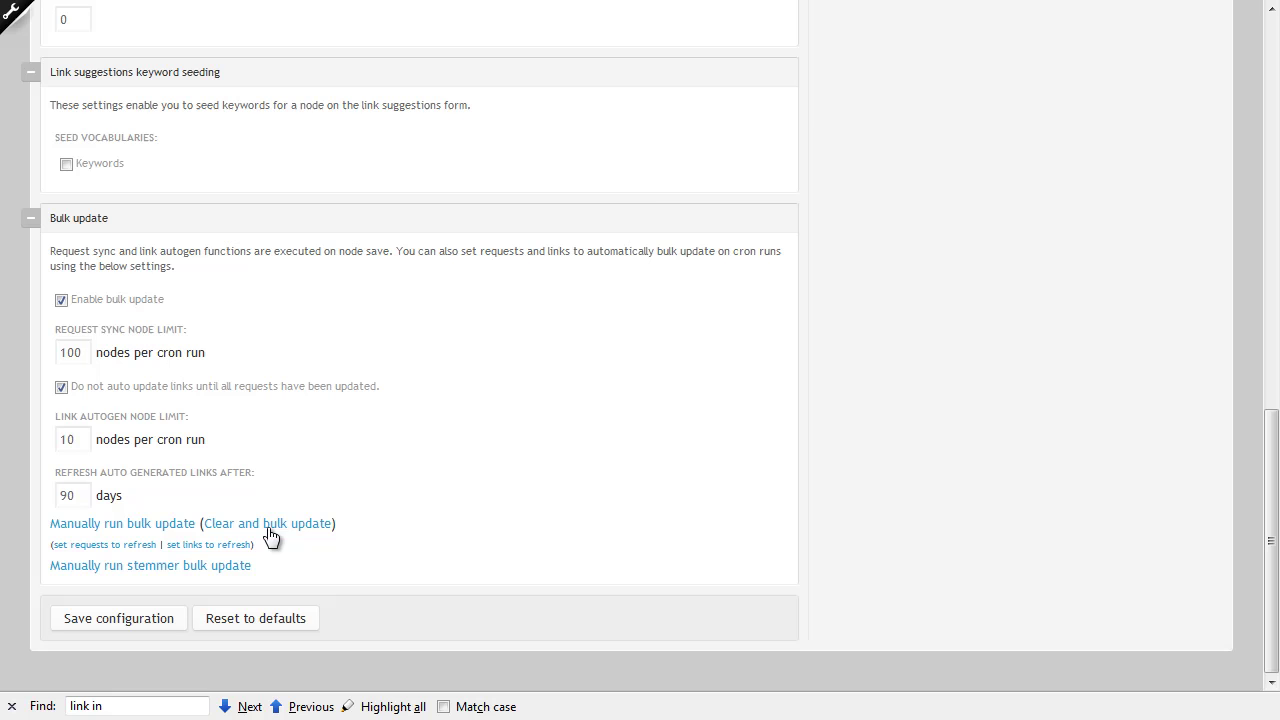
mouse_move(655, 178)
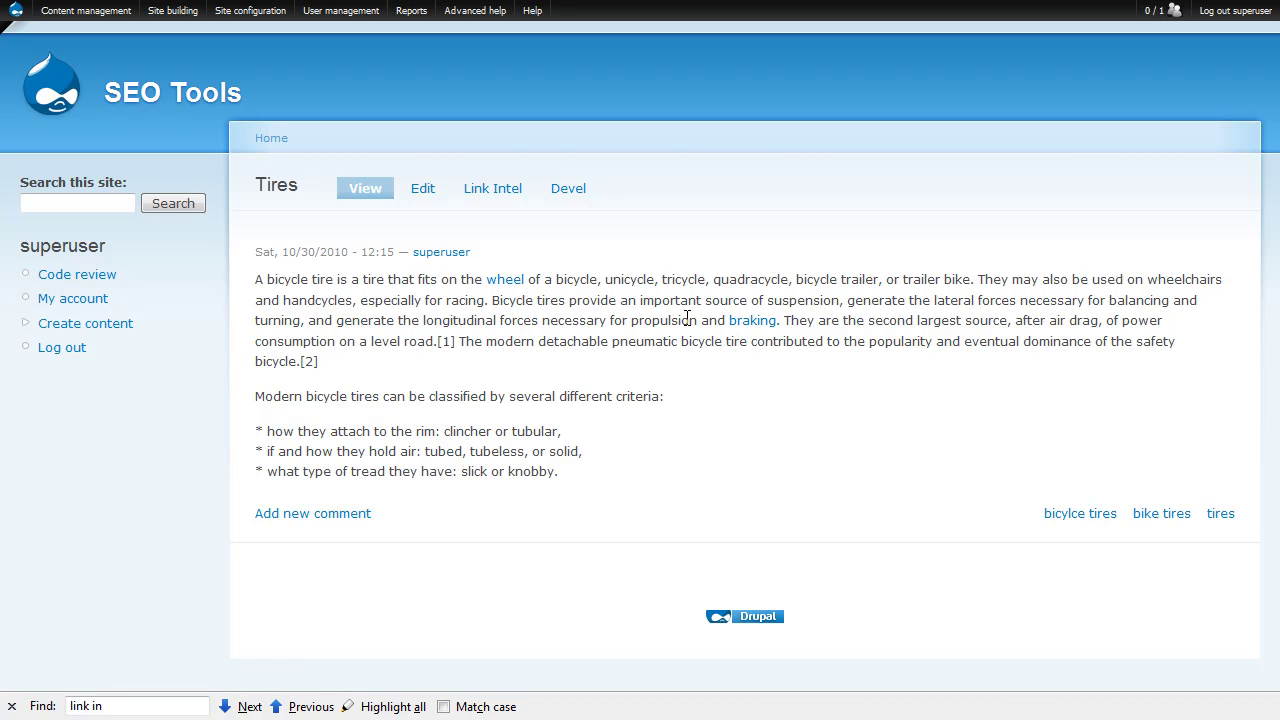
Step: Set the In content links default to "Don't autogen content links" in the Link Intelligence settings and save the configuration
key(alt+Left)
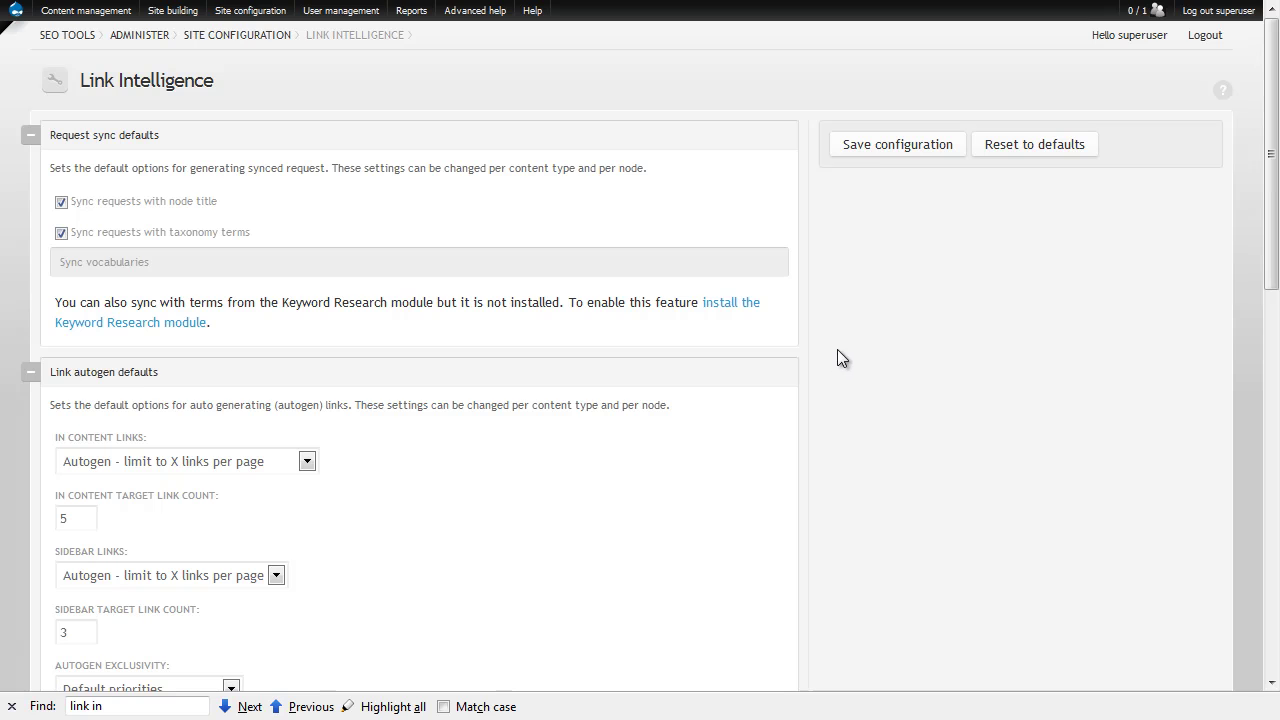
scroll(741, 343, down, 1)
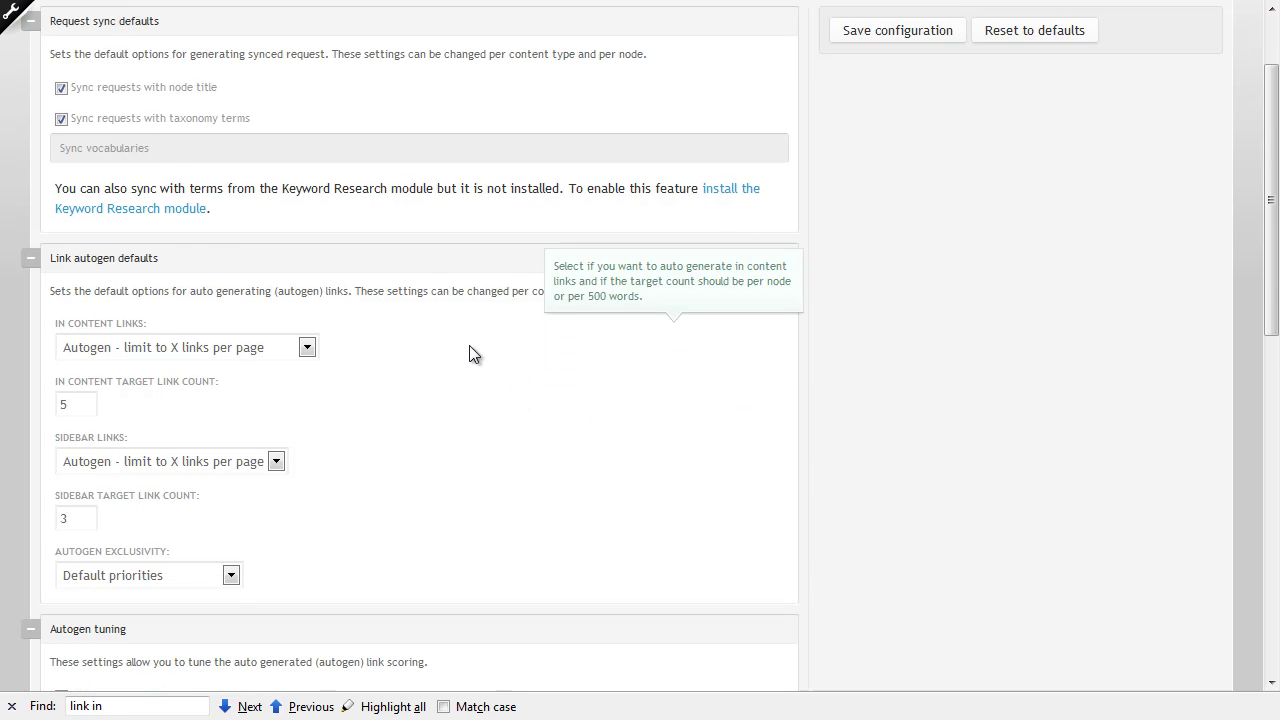
click(307, 348)
click(256, 372)
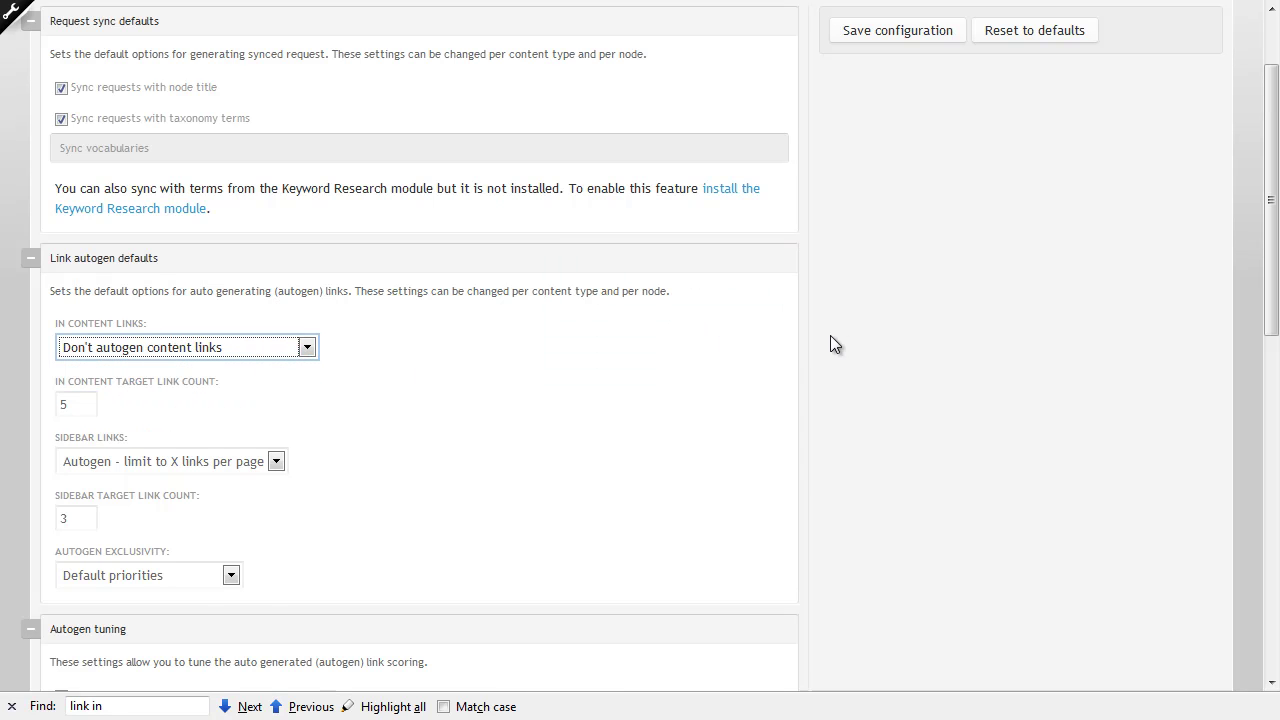
scroll(830, 346, down, 10)
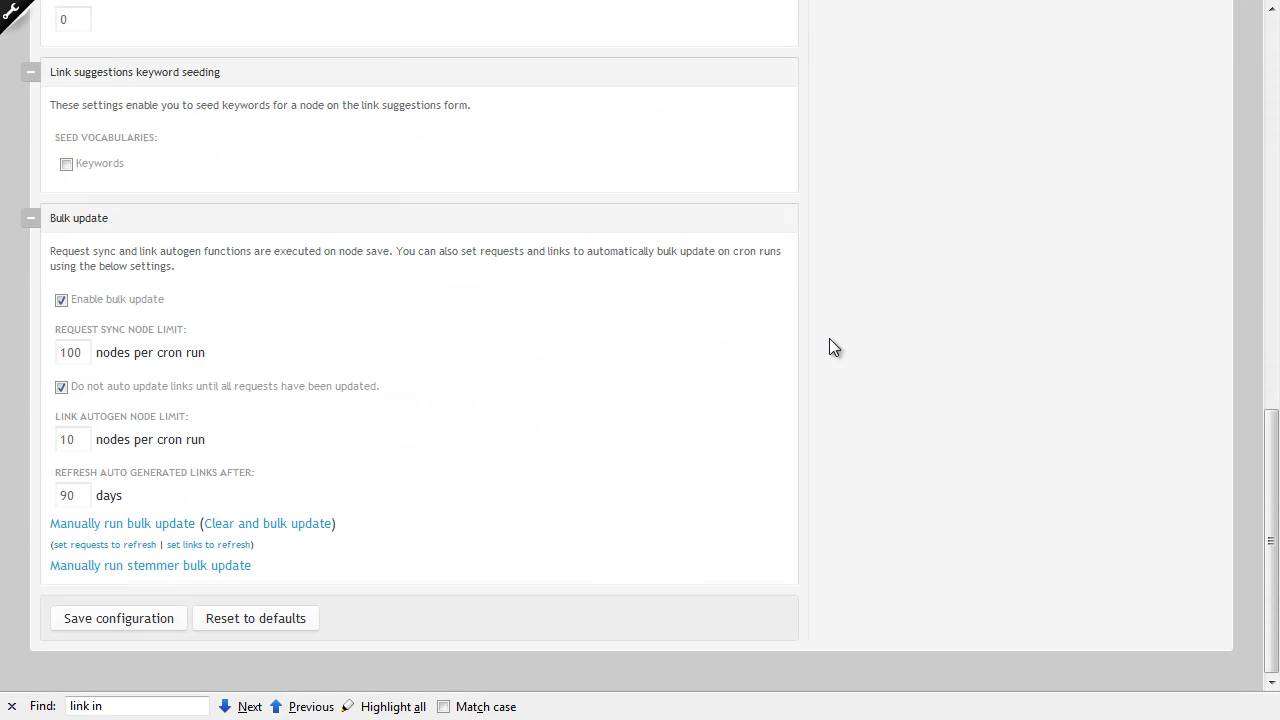
click(82, 620)
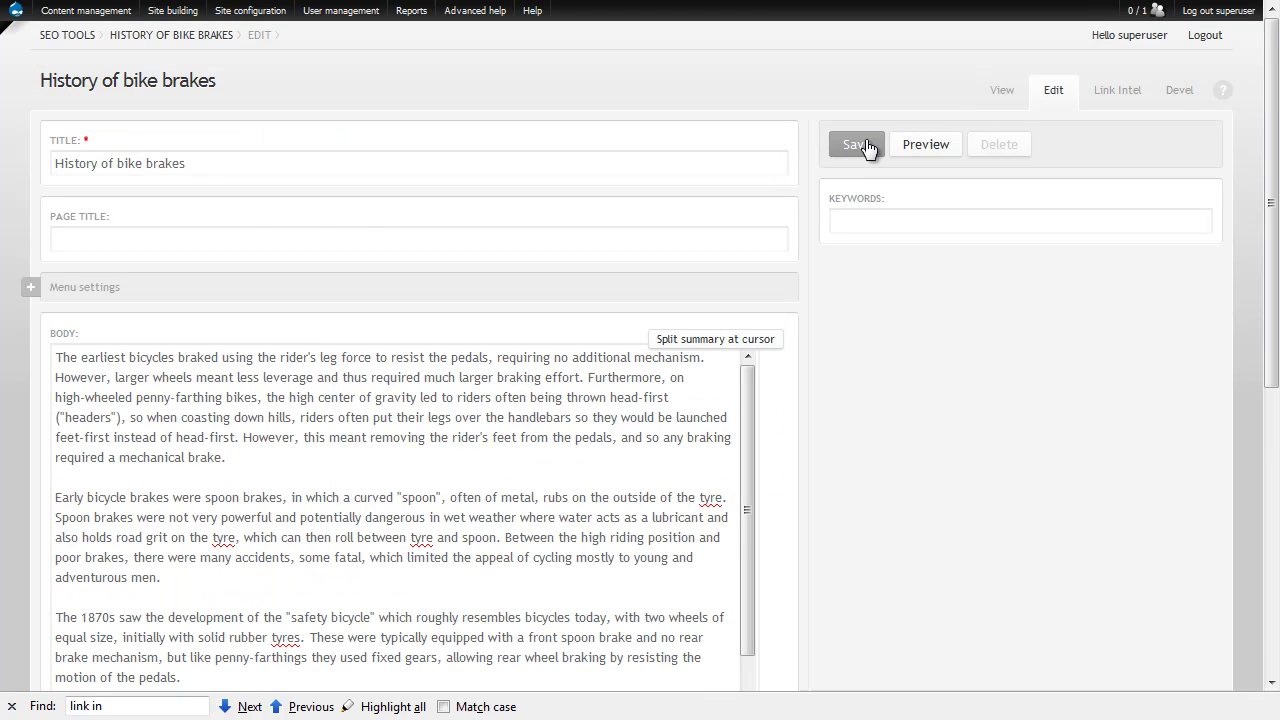
Step: Resave the "History of bike brakes" blog post to regenerate its links, and review the resulting page
click(866, 146)
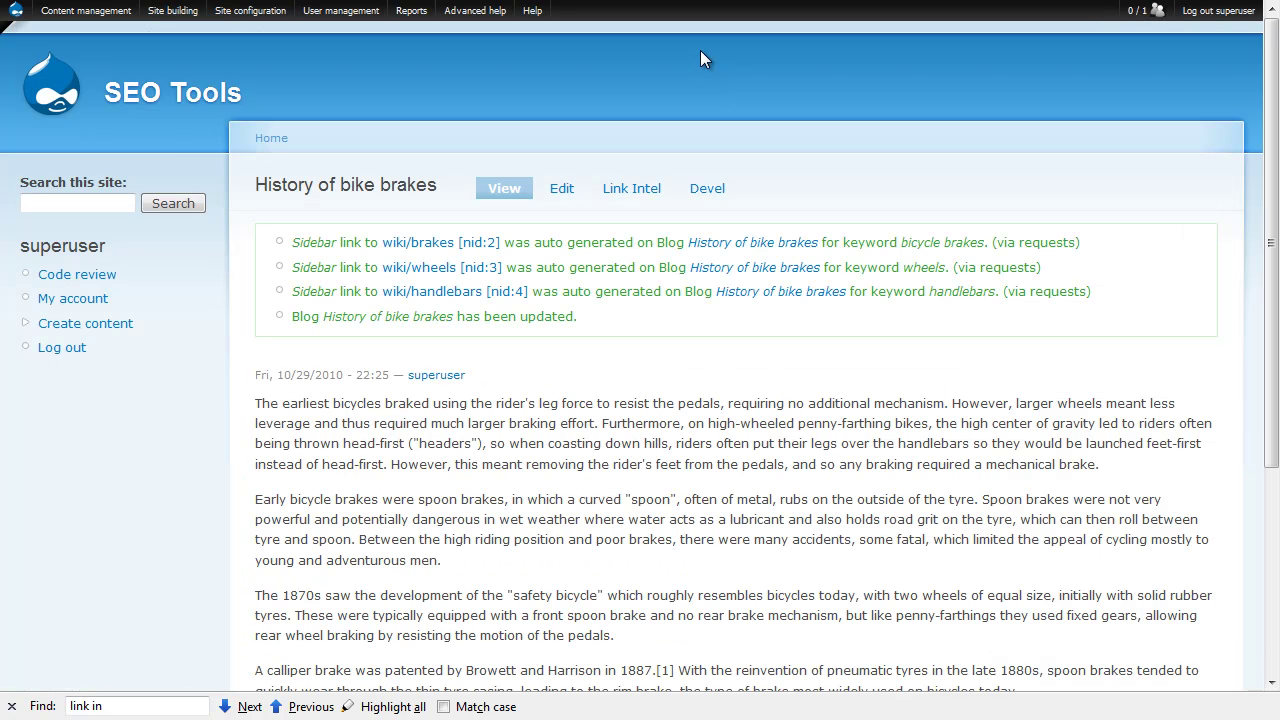
scroll(877, 415, down, 3)
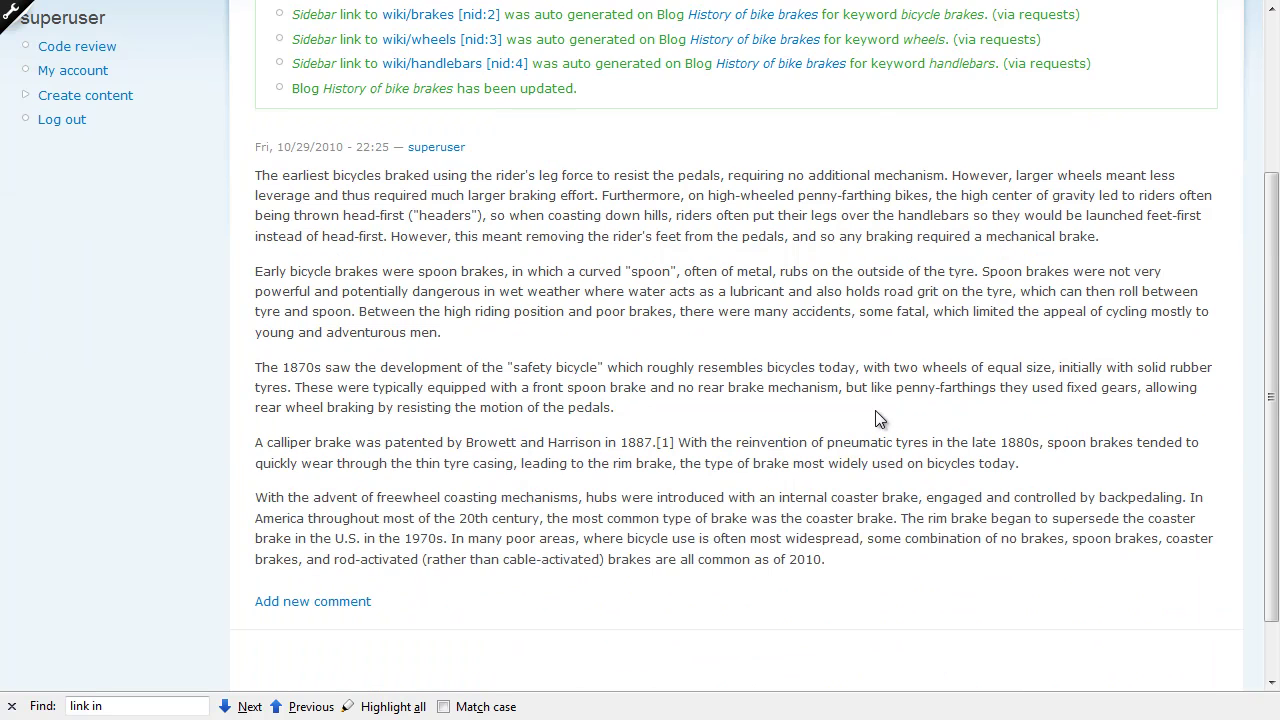
scroll(818, 462, up, 3)
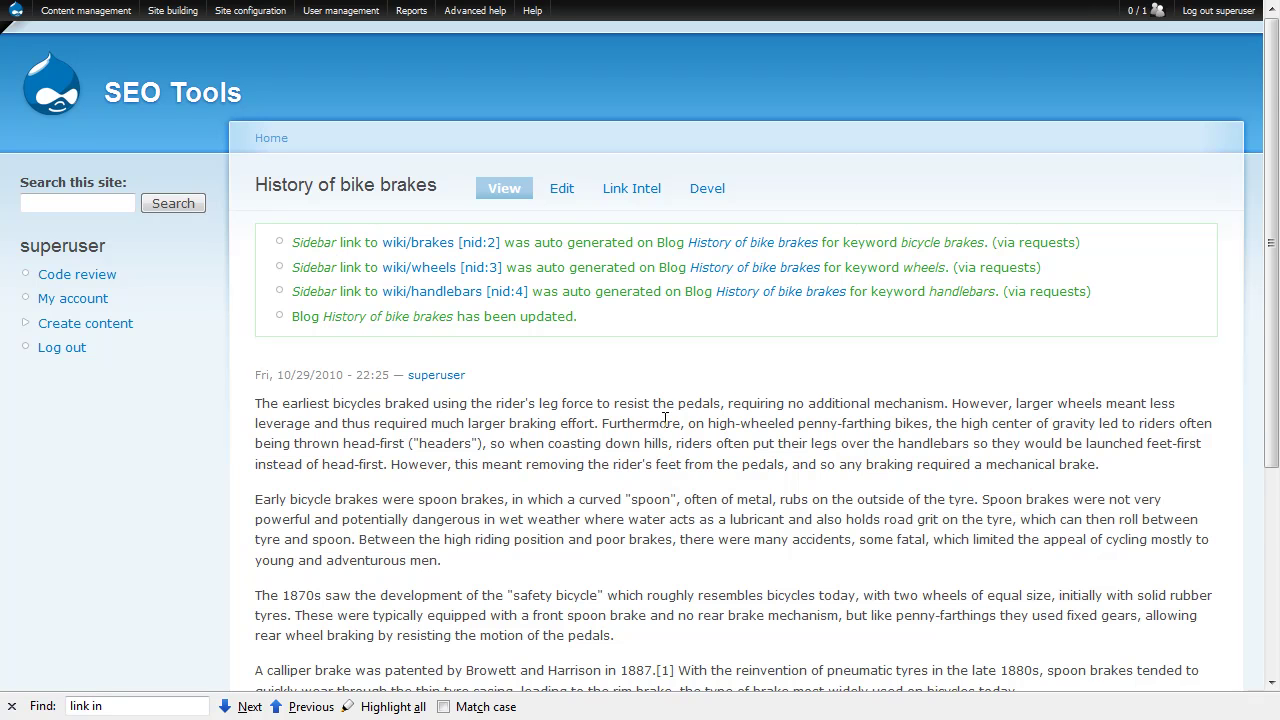
scroll(666, 420, down, 3)
scroll(665, 345, up, 2)
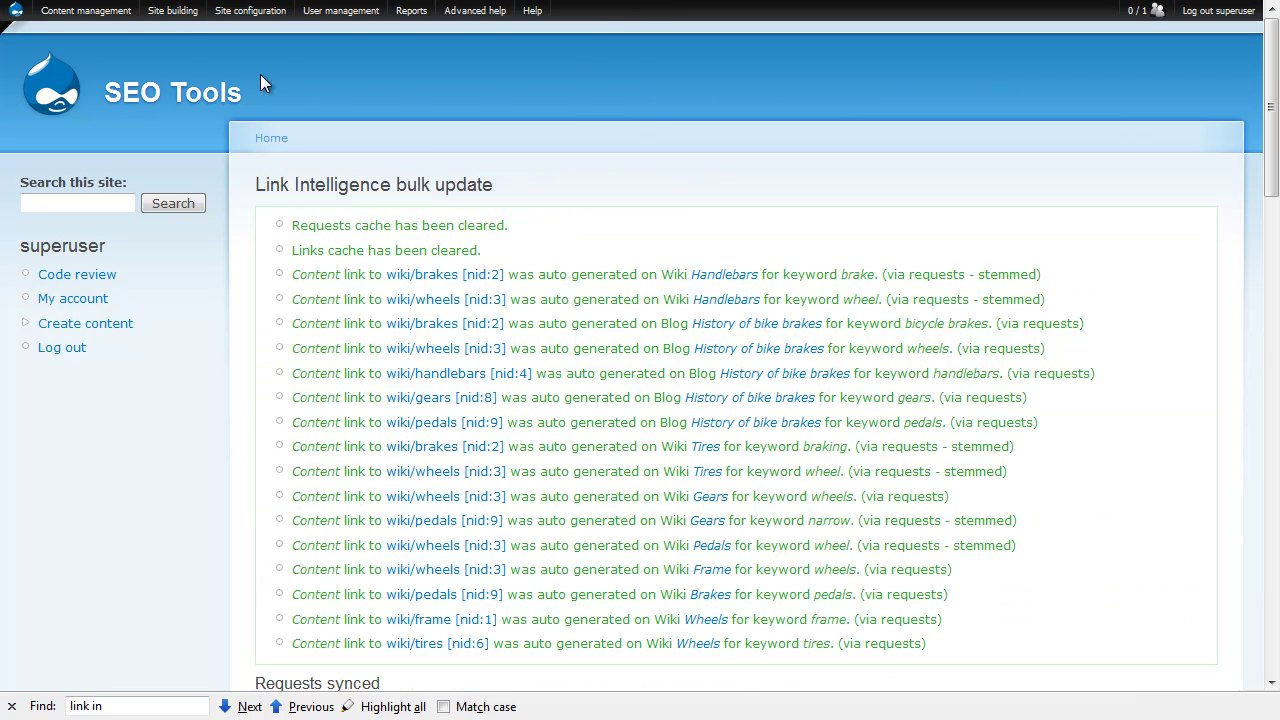
Step: Place the "linkintel: Related links" block at the top of the Left sidebar region and save the blocks
mouse_move(165, 12)
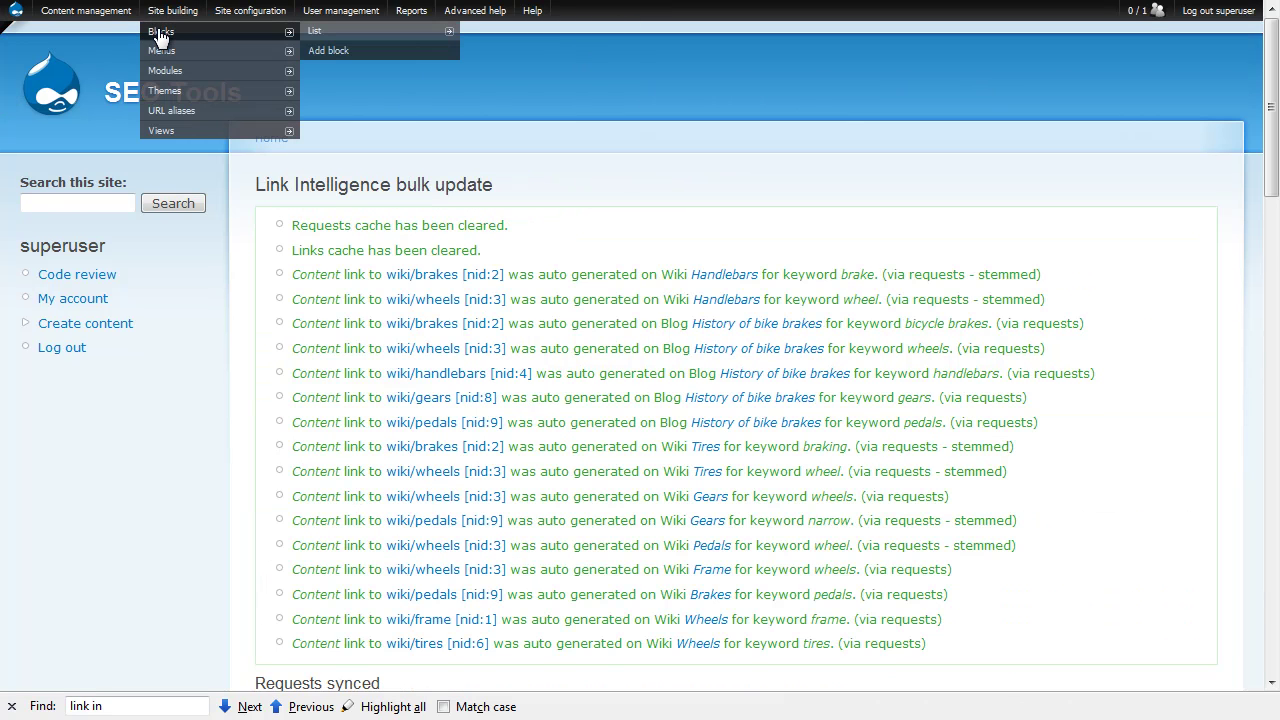
click(160, 34)
scroll(812, 269, down, 10)
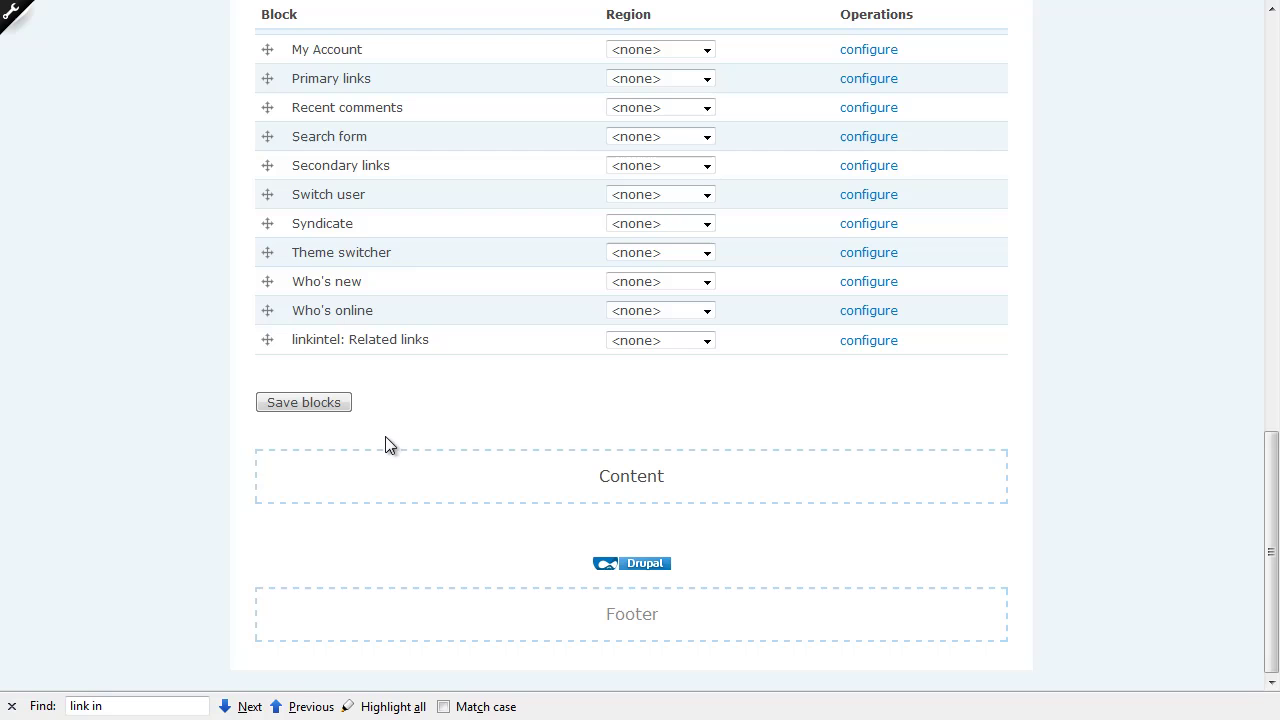
drag(268, 339, 251, 60)
scroll(200, 250, down, 10)
click(300, 402)
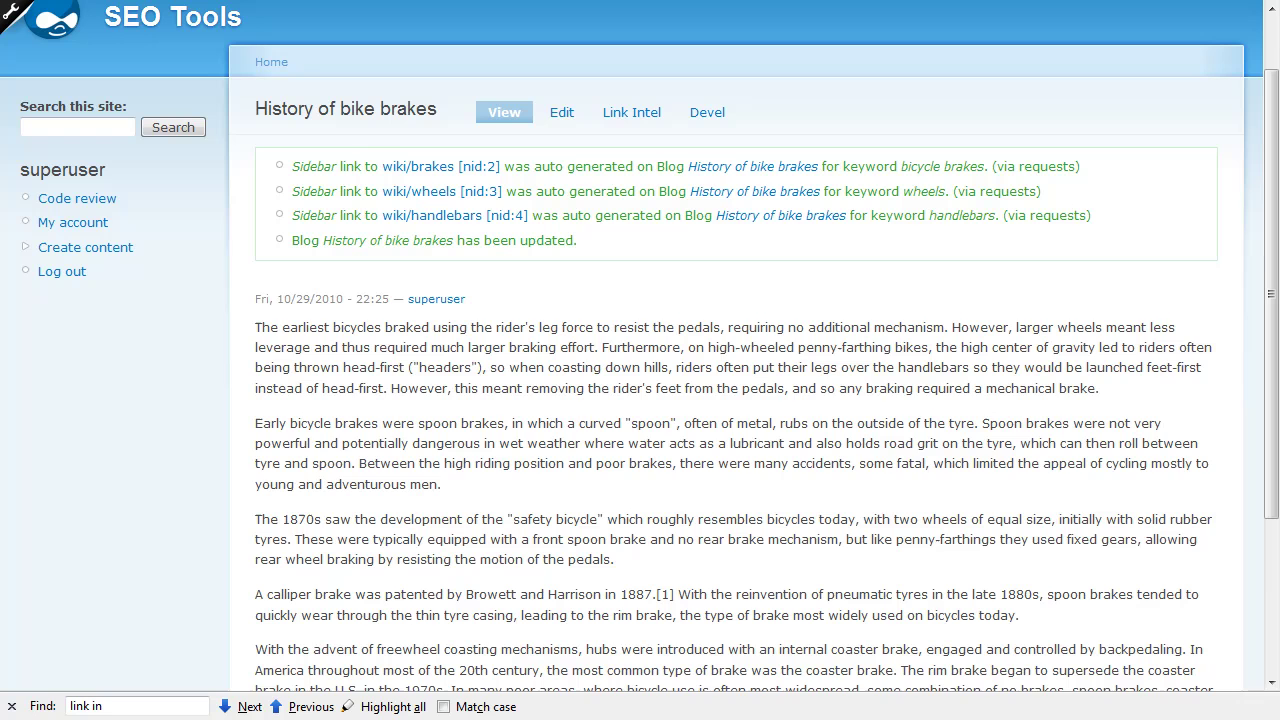
Step: Reload the "History of bike brakes" page to check the Related links block, and look at its linkintel view settings
key(F5)
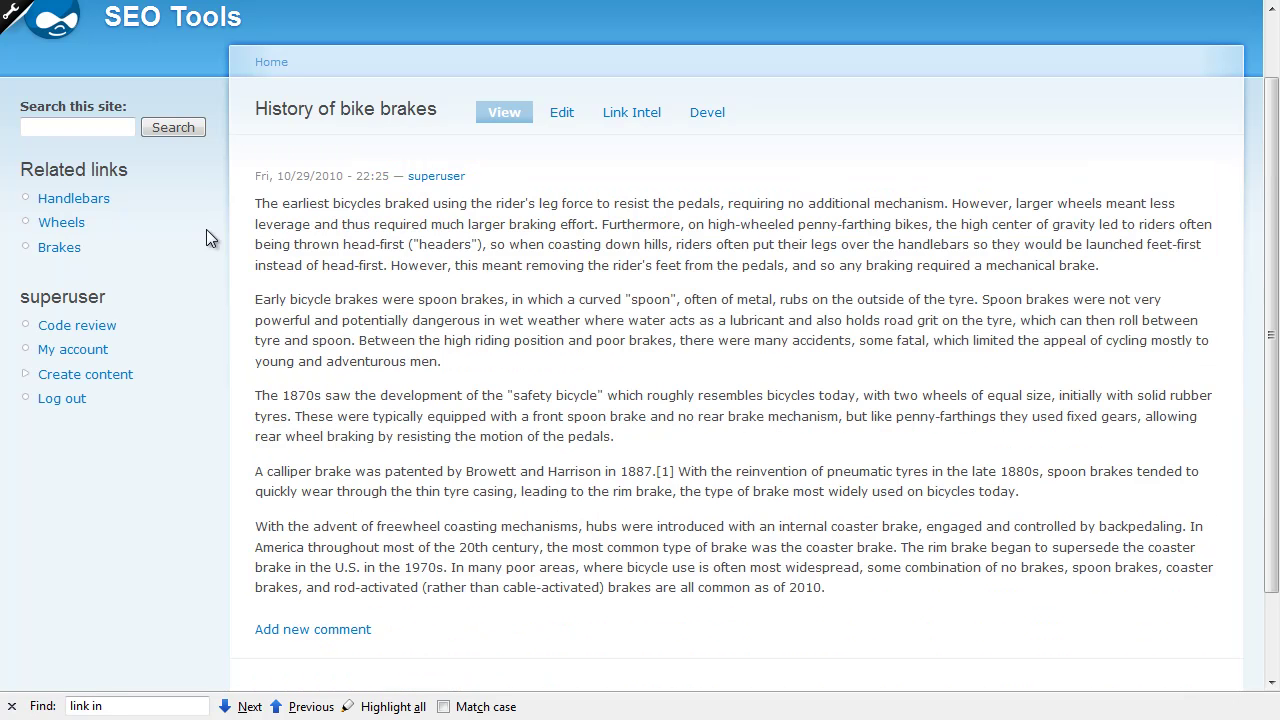
mouse_move(93, 178)
click(34, 187)
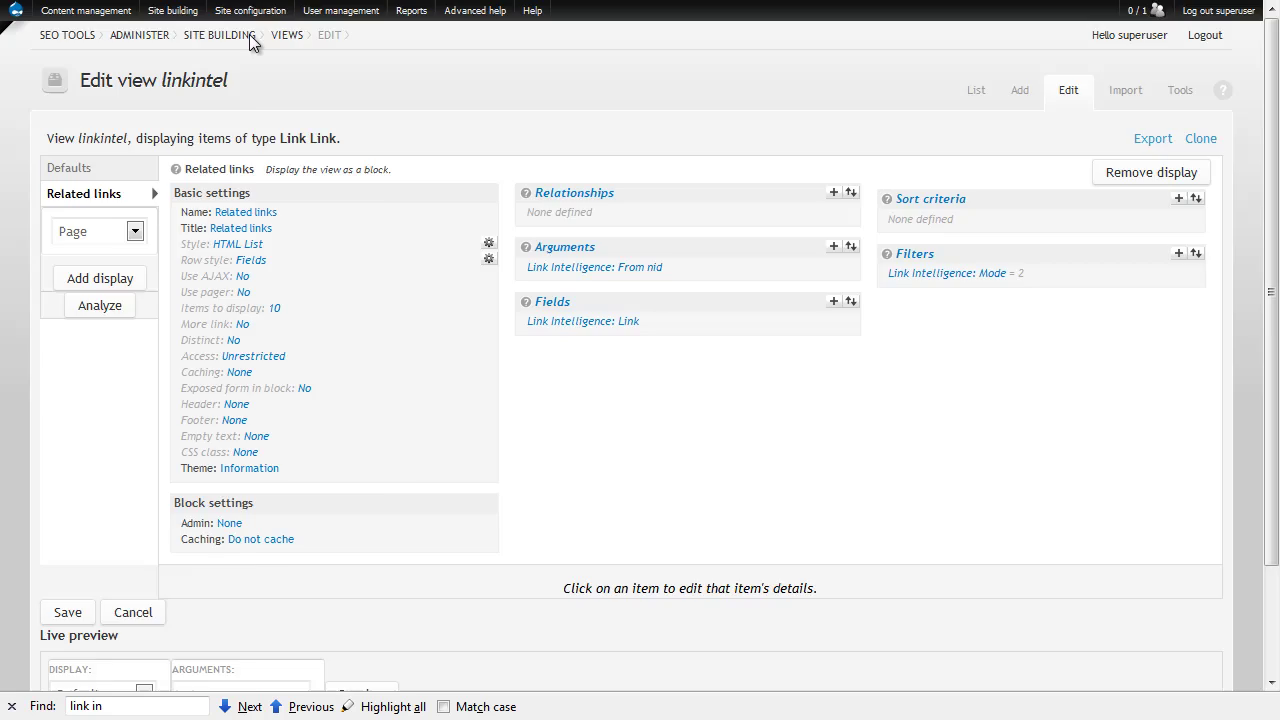
key(alt+Left)
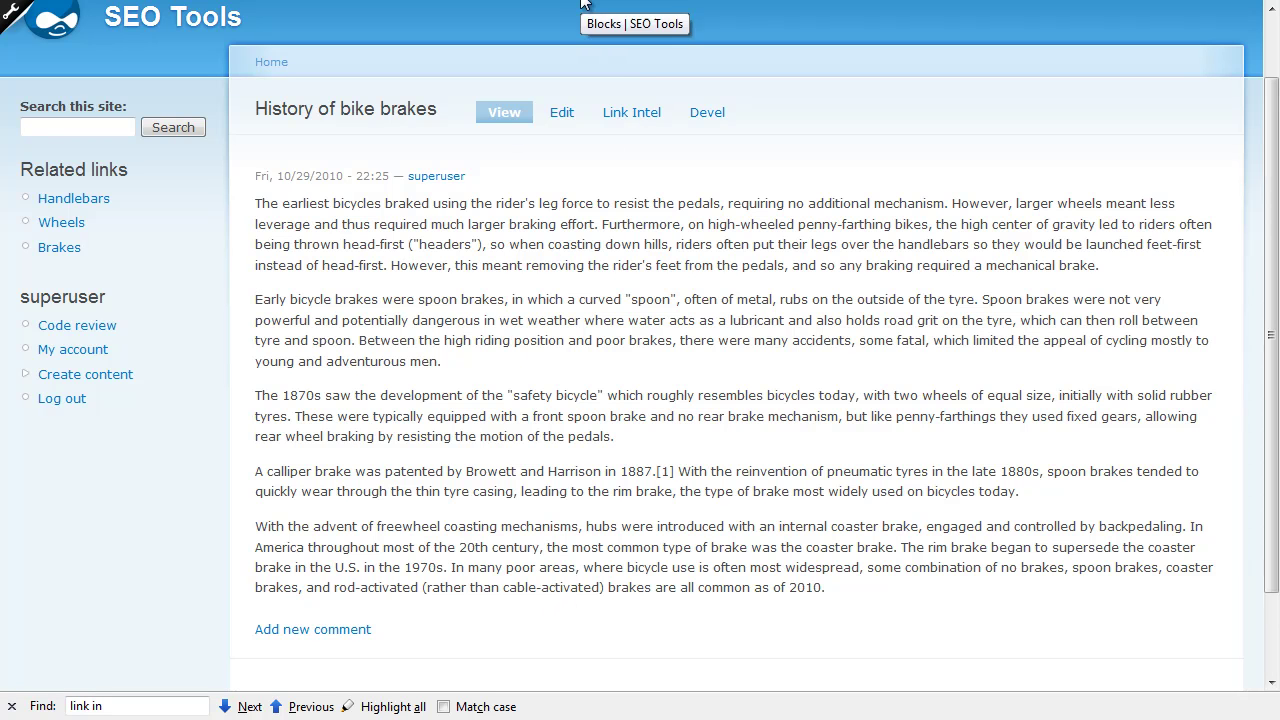
Step: Open the field management page of the Blog content type
click(522, 0)
mouse_move(100, 10)
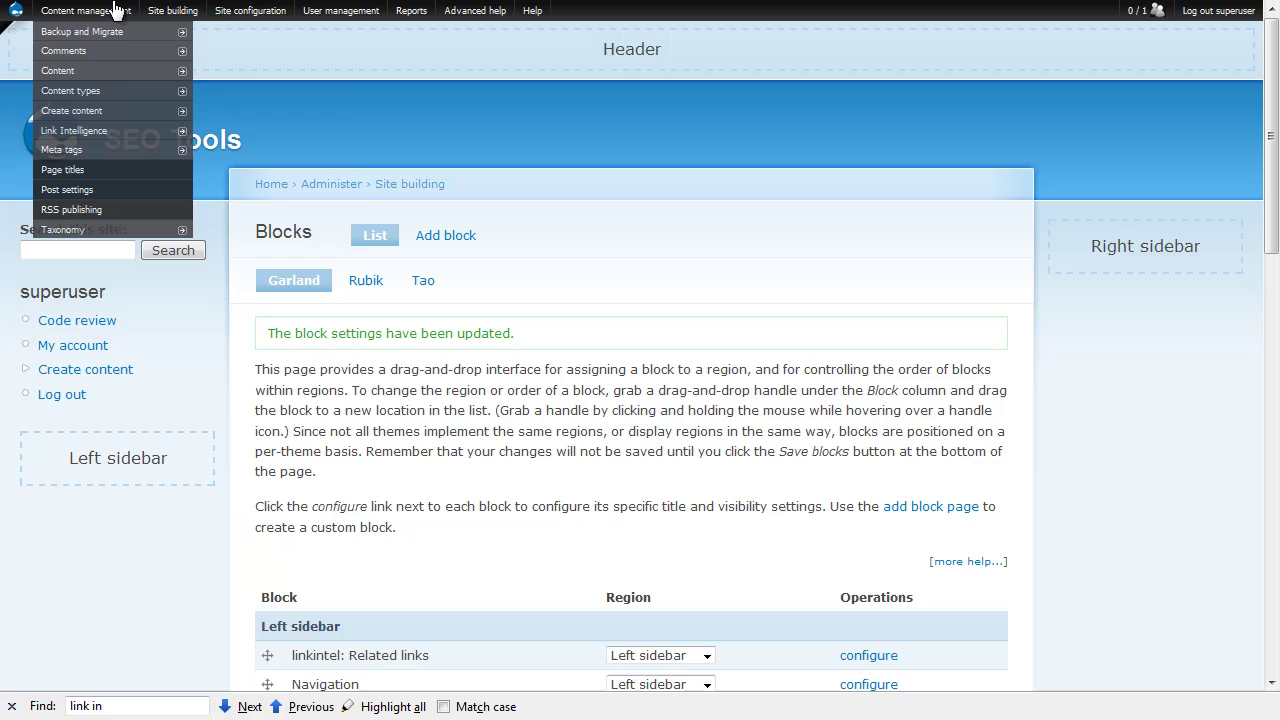
mouse_move(78, 100)
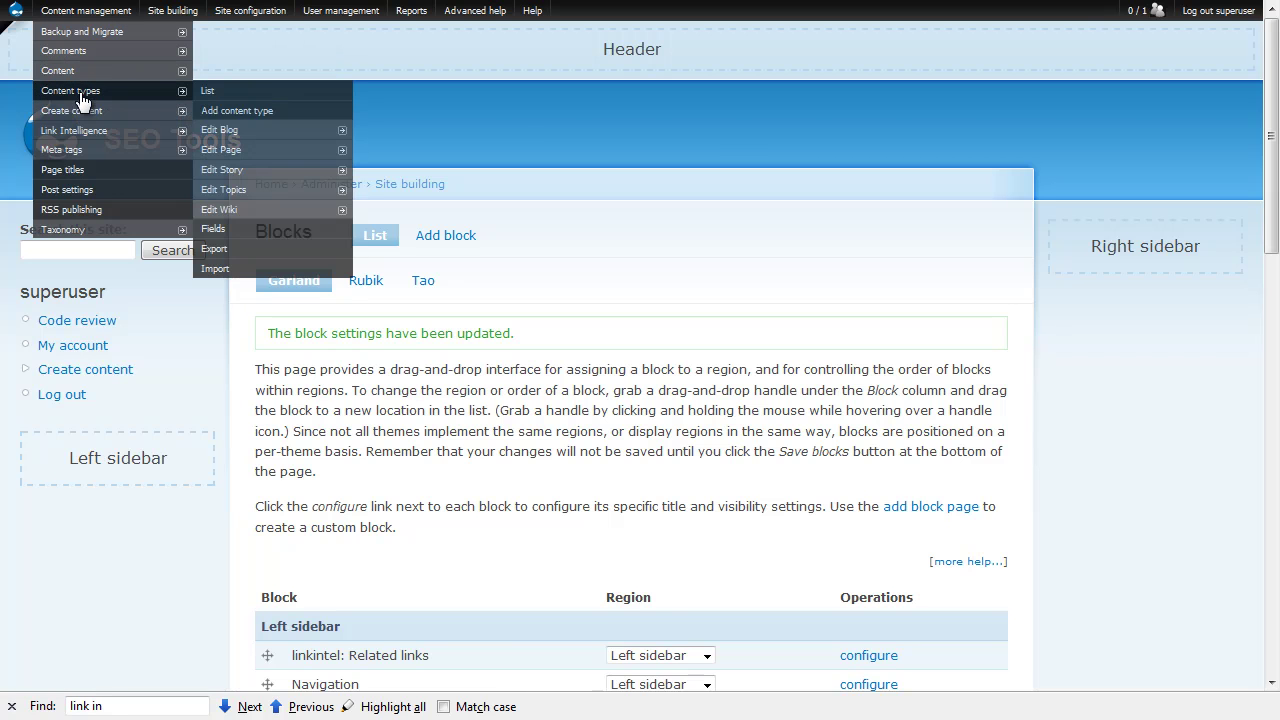
click(247, 134)
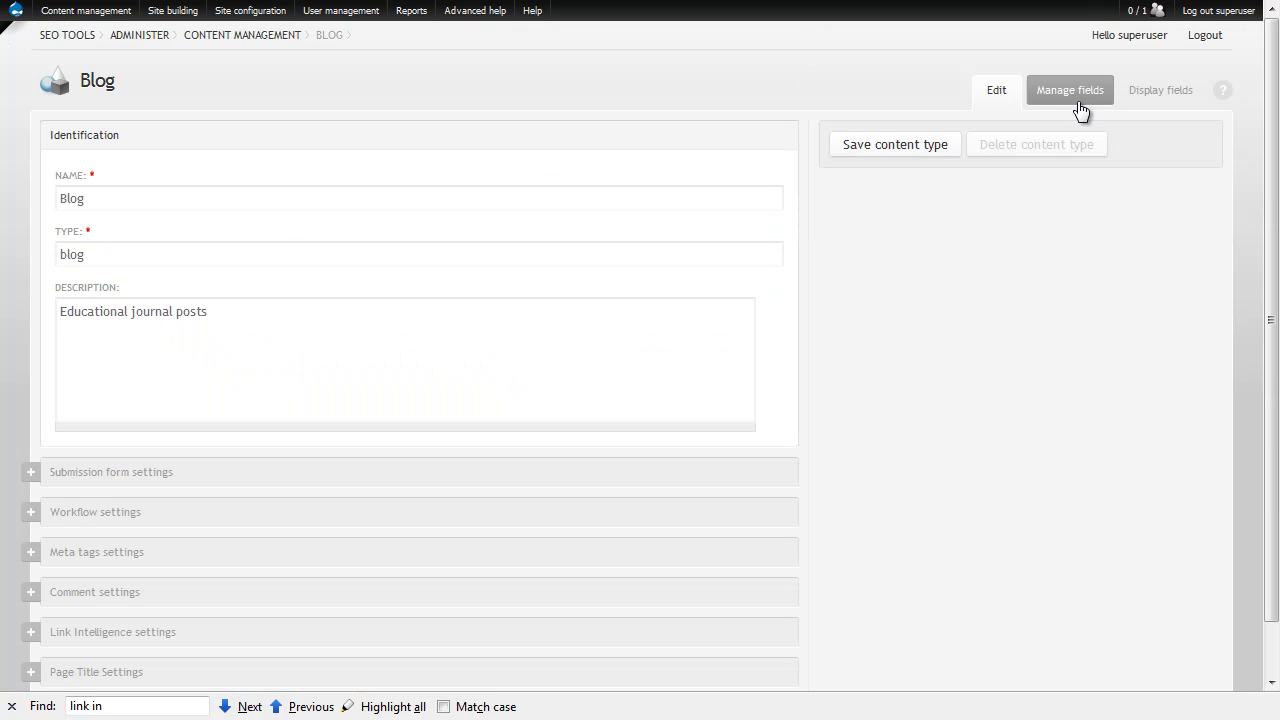
click(1070, 90)
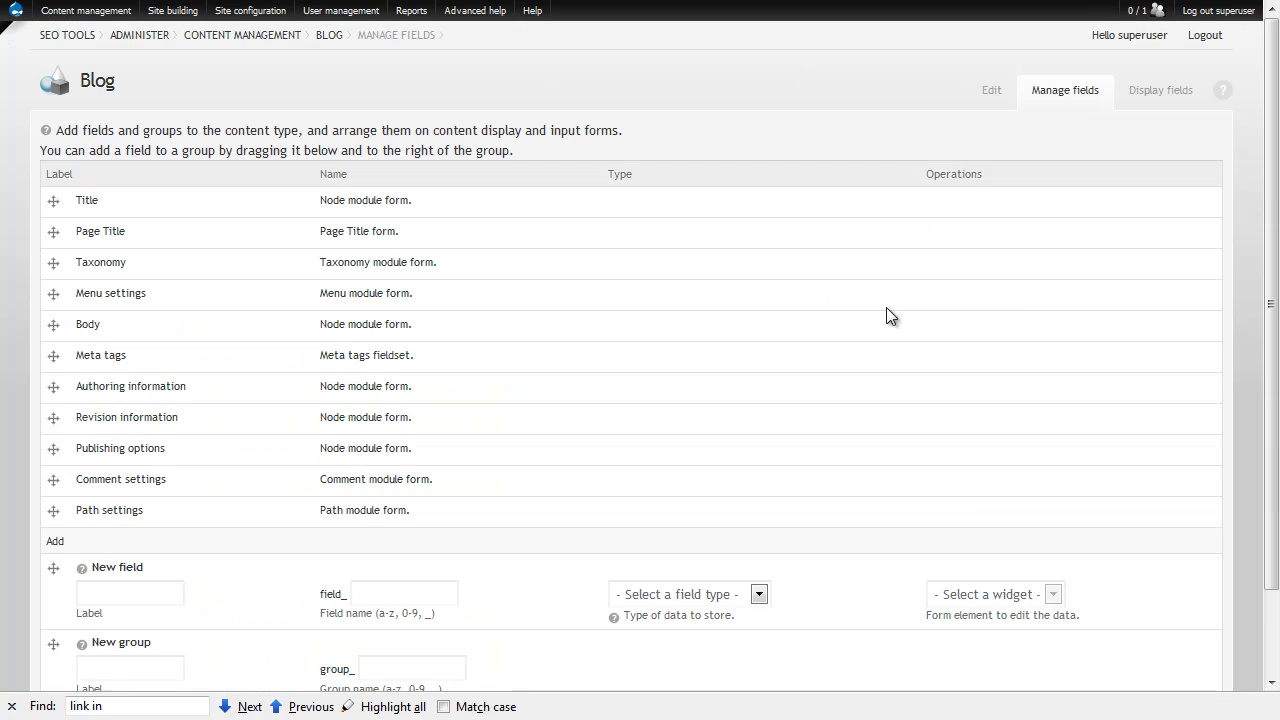
Step: Add a field labelled "Related links" with the name related_links and the type Link Intelligence Links to the Blog content type
scroll(158, 537, down, 1)
click(144, 494)
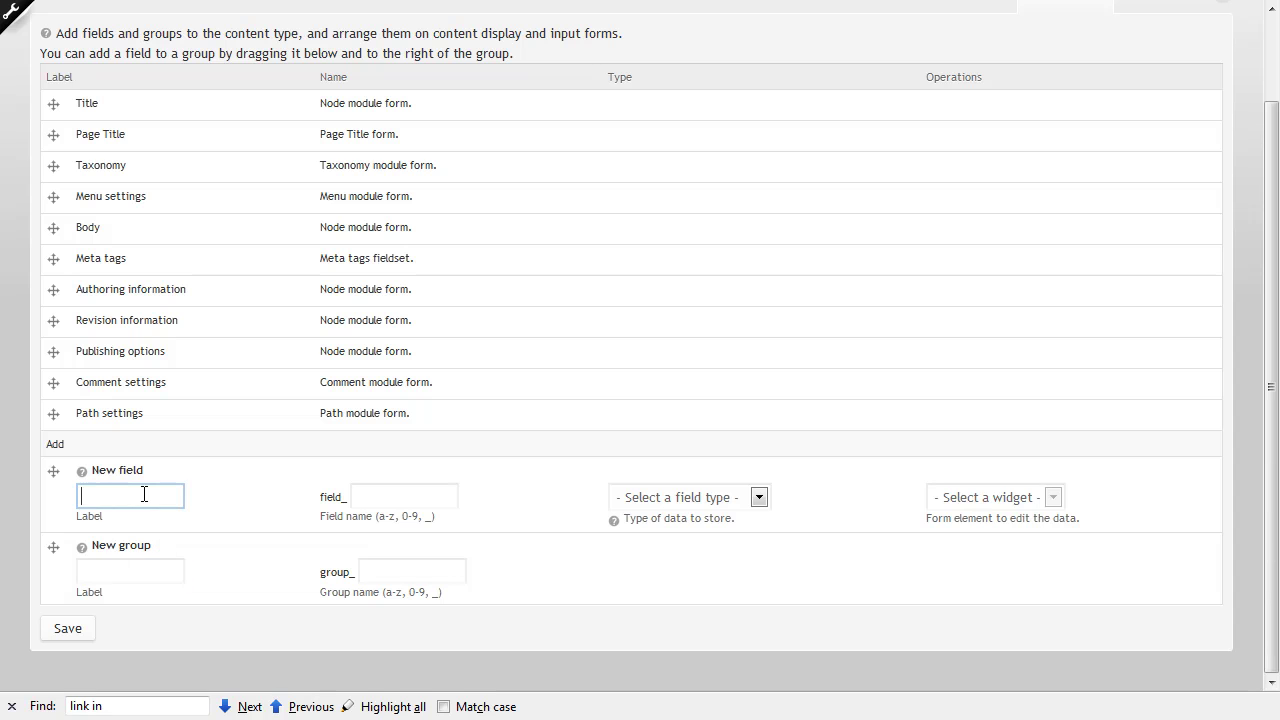
text(Rel)
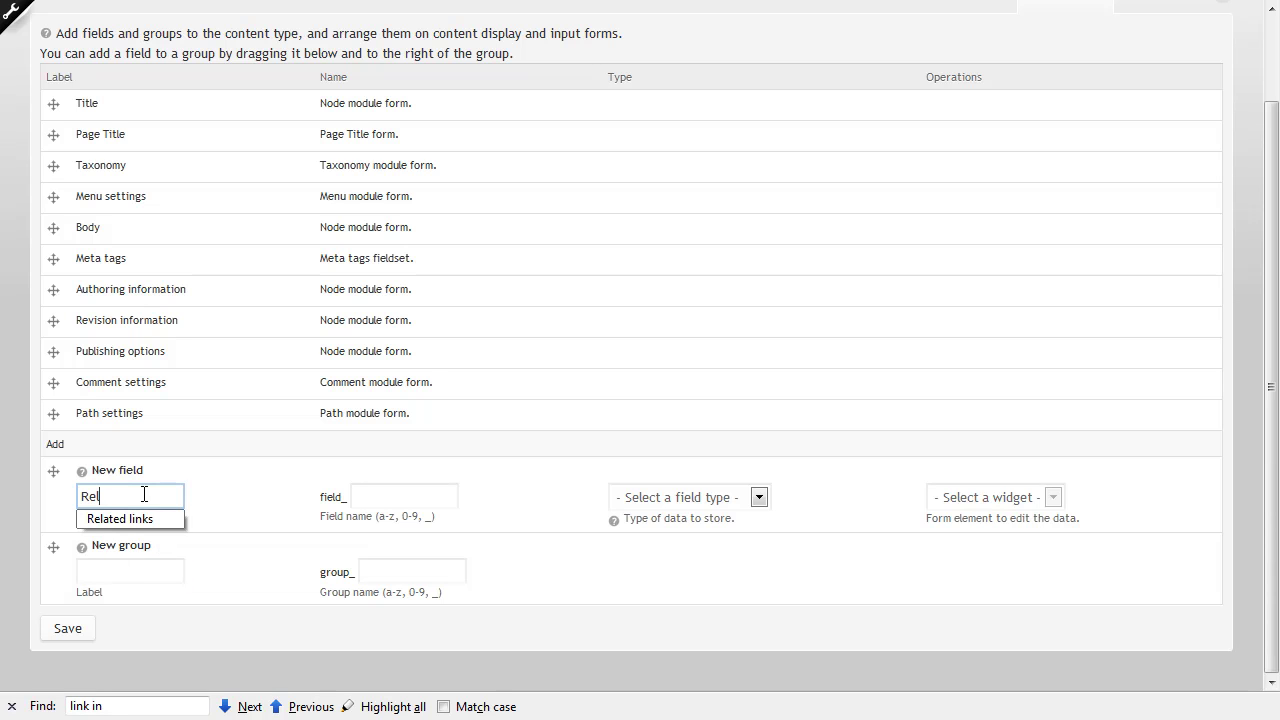
key(Down)
key(Tab)
text(rela)
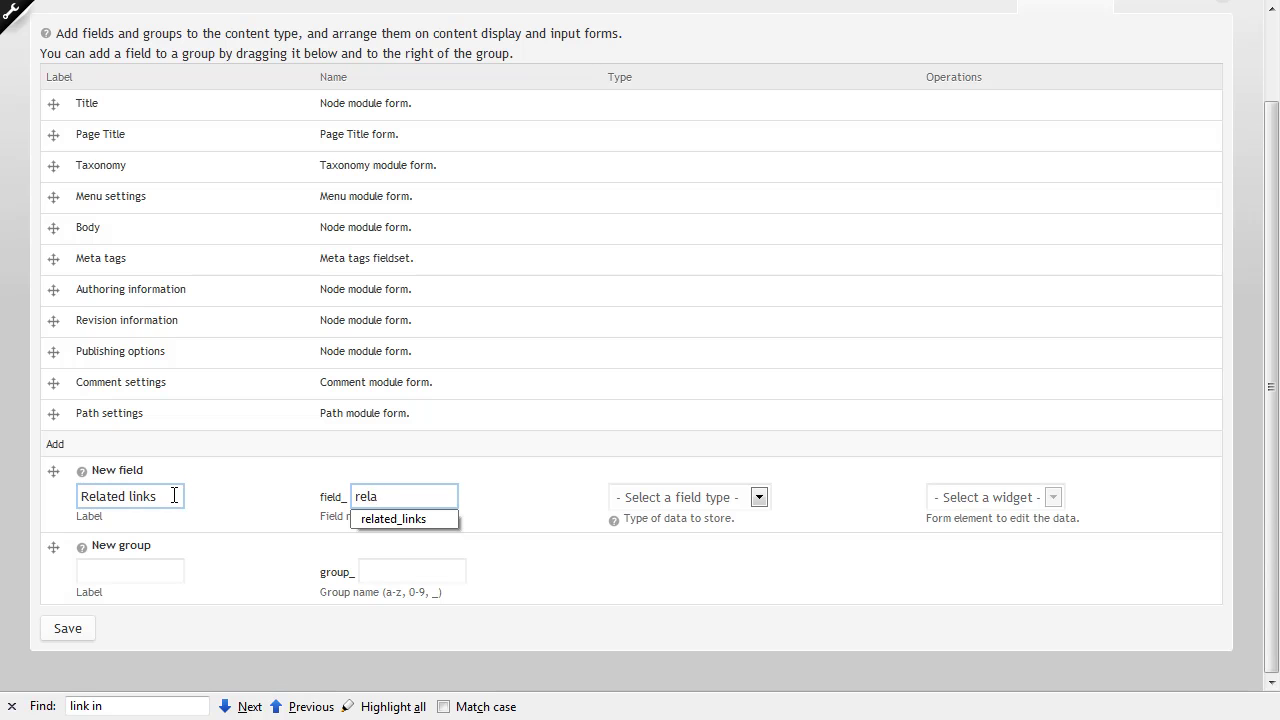
key(Down)
key(Tab)
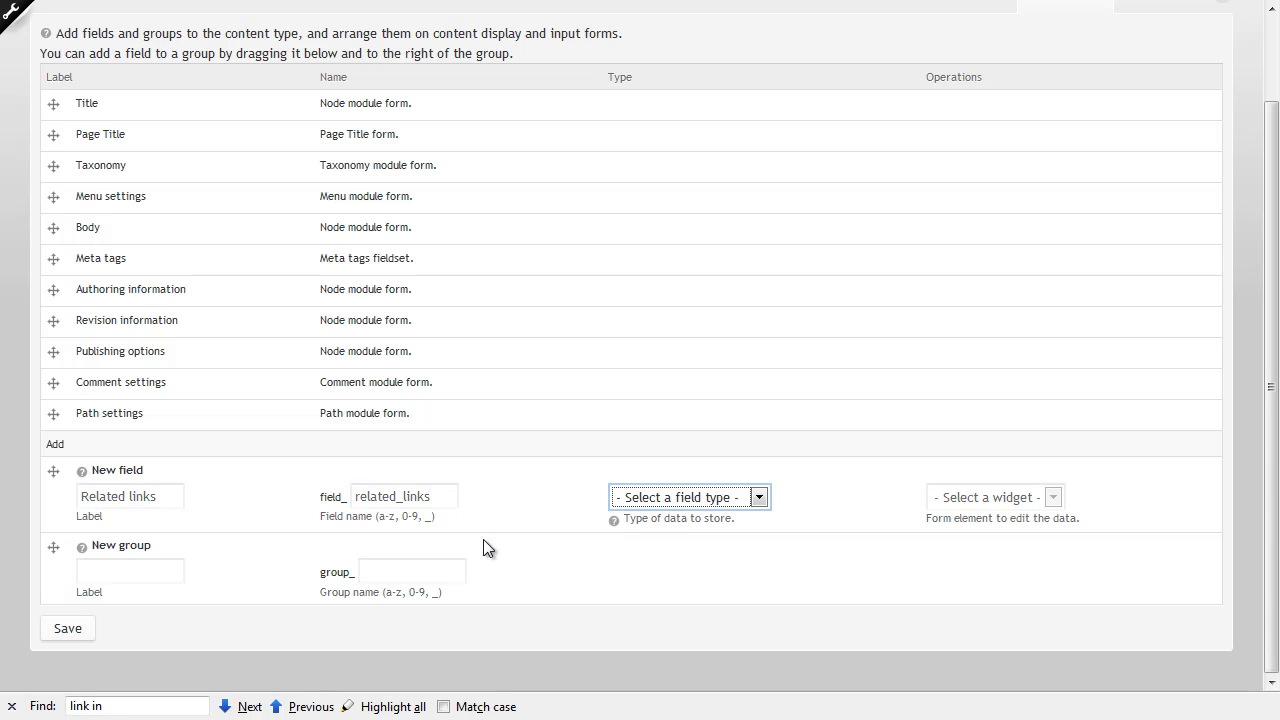
click(760, 497)
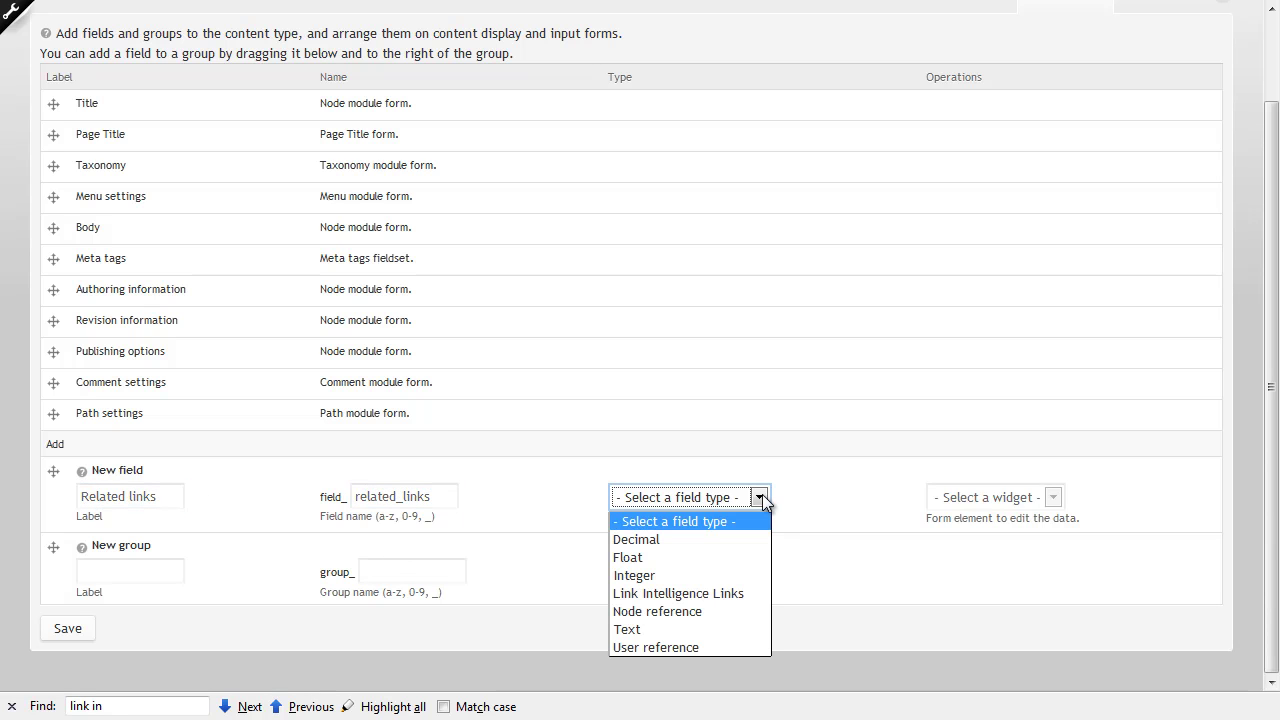
click(697, 598)
click(76, 632)
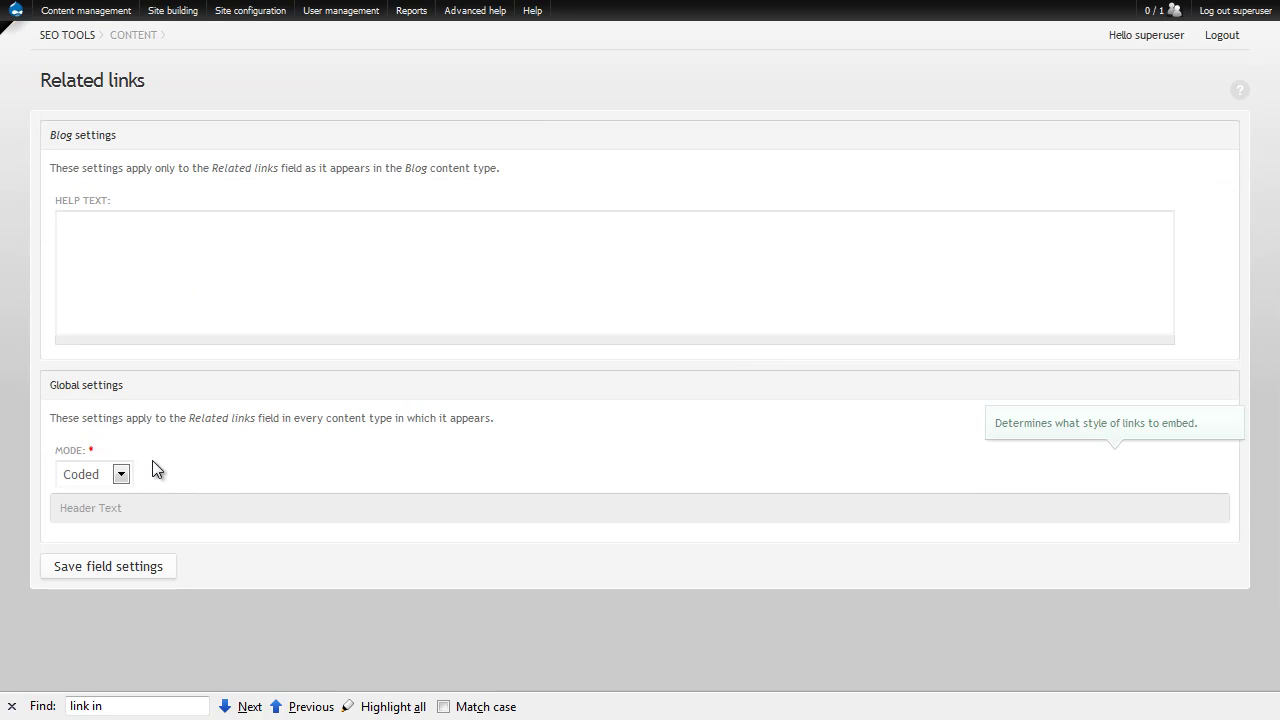
Step: Set the Related links field's mode to Sidebar, save the field settings, and check the field on the "History of bike brakes" page
click(121, 474)
click(103, 534)
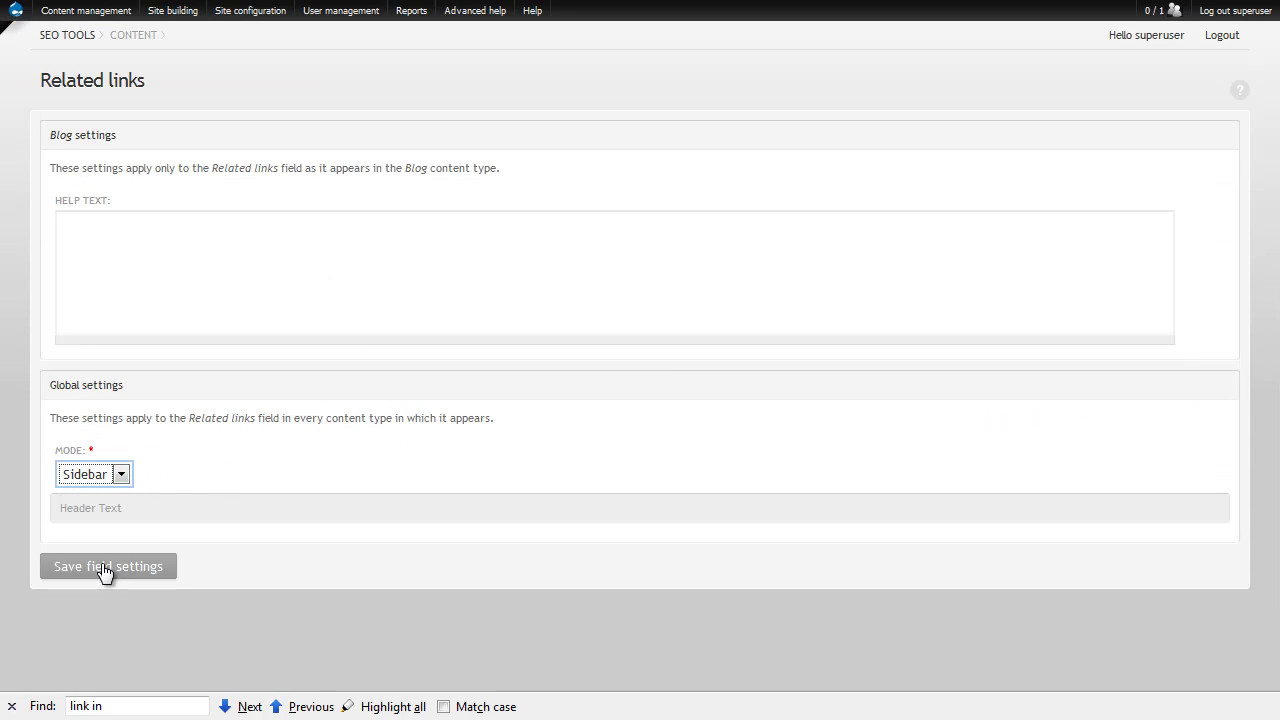
click(104, 567)
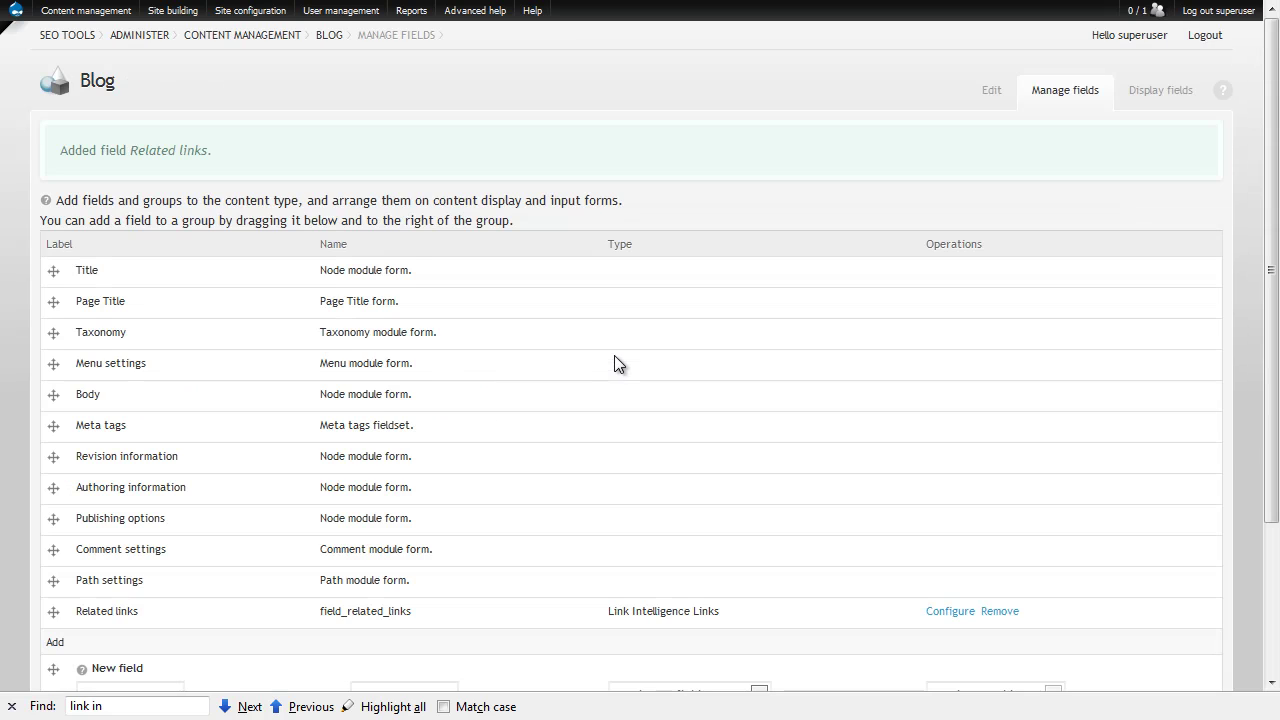
scroll(574, 458, down, 4)
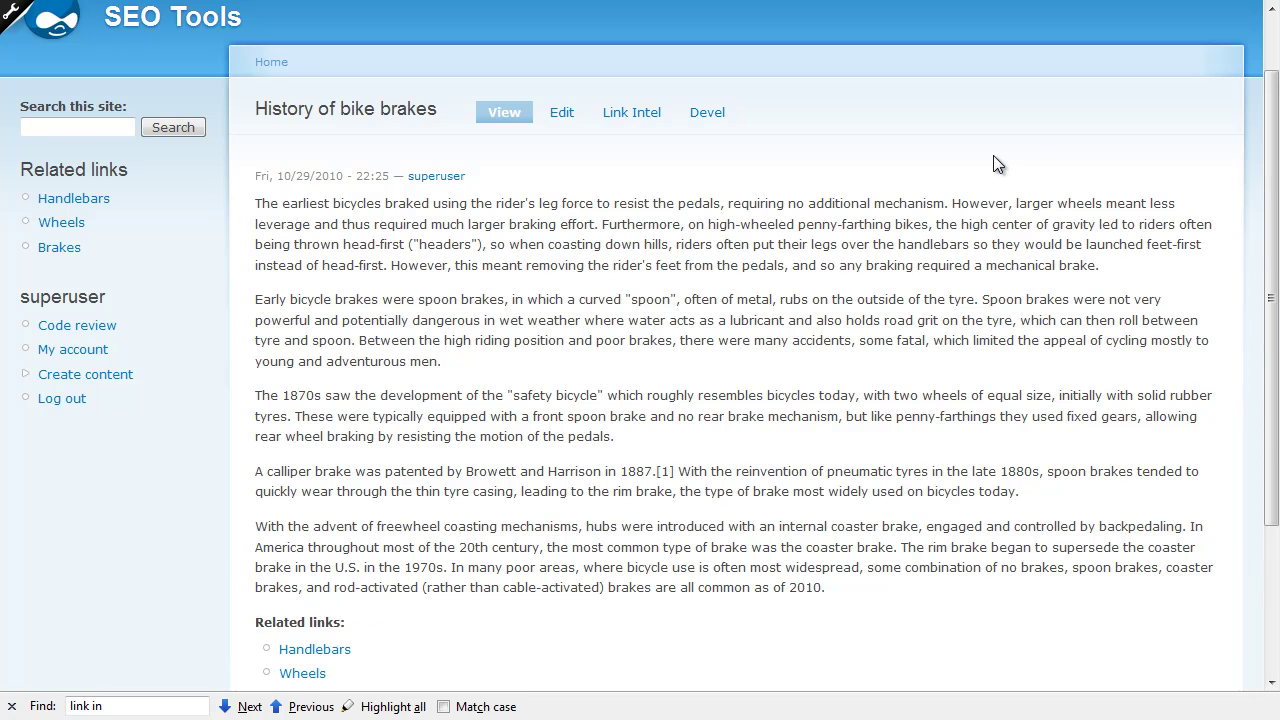
scroll(760, 320, down, 3)
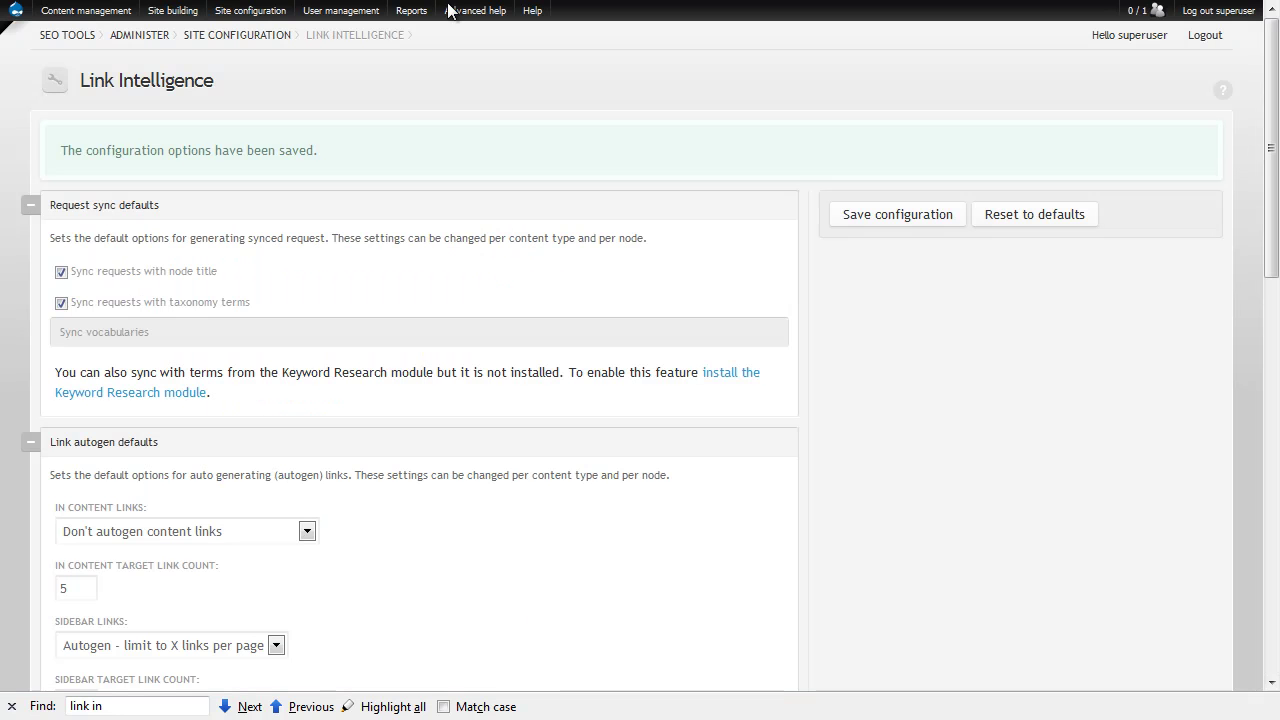
Step: Set the In content links default to "Autogen - limit to X links per page" in the Link Intelligence settings
scroll(712, 330, down, 3)
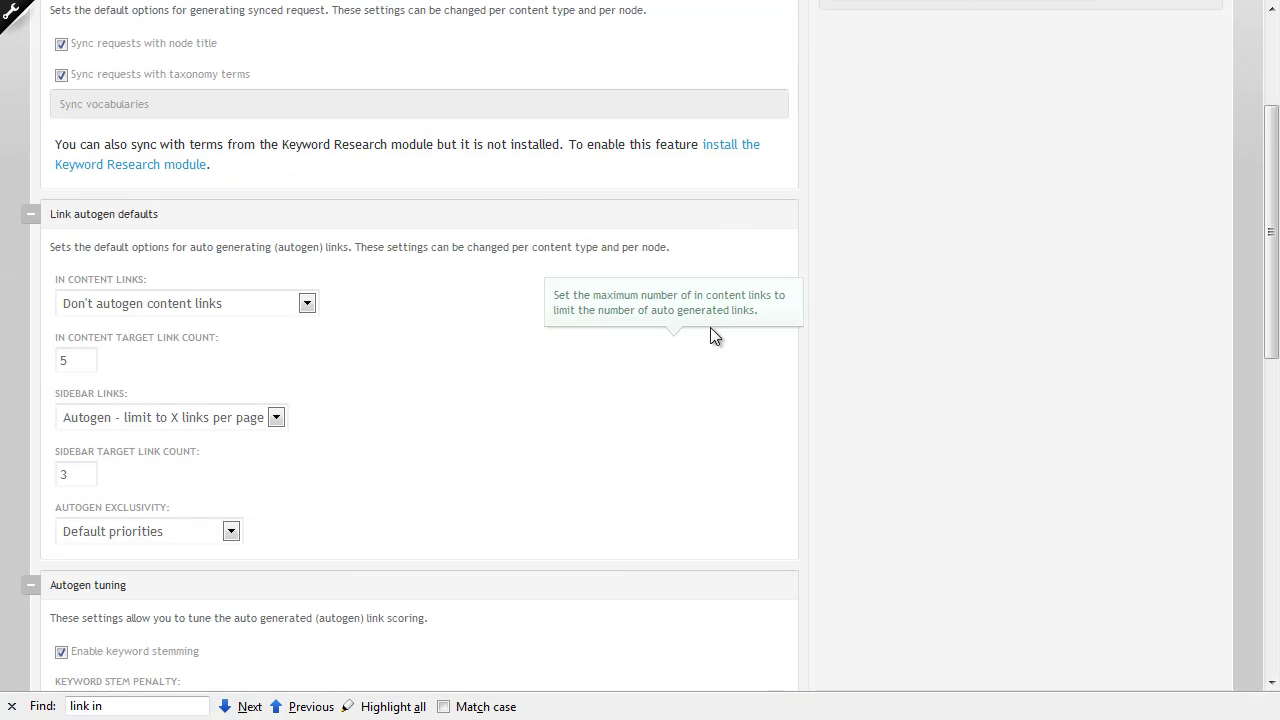
click(307, 302)
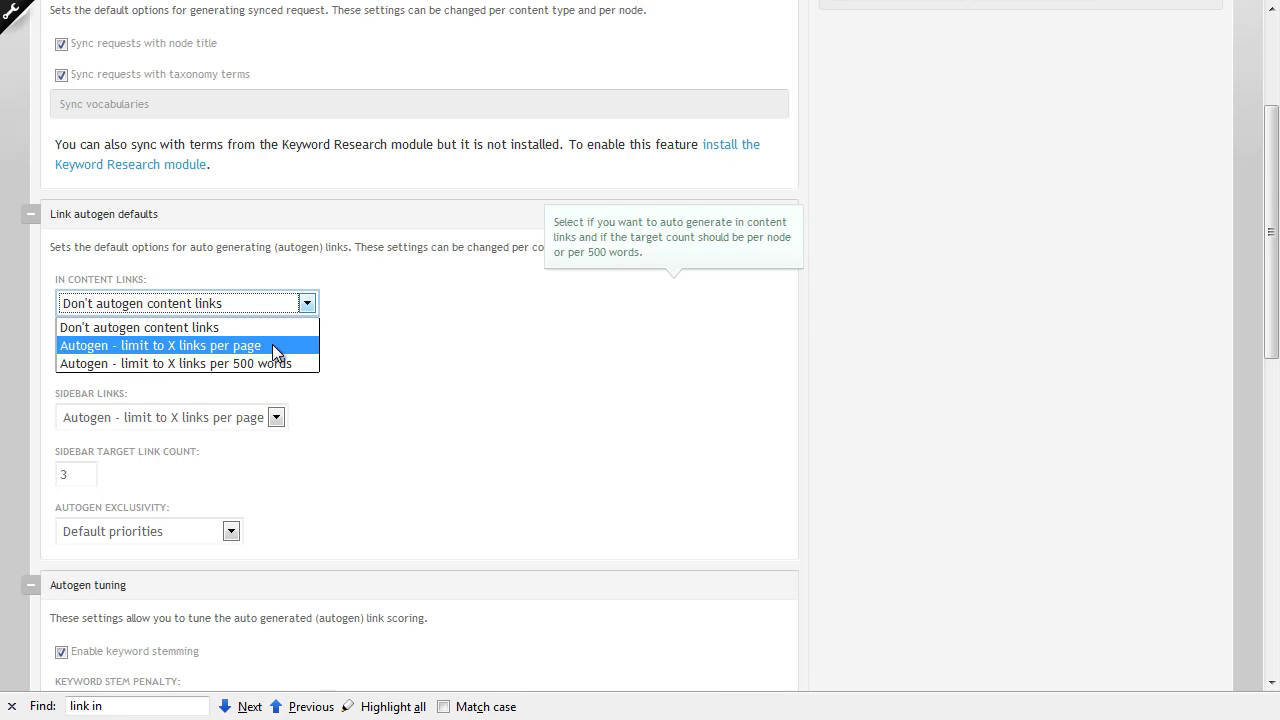
click(272, 345)
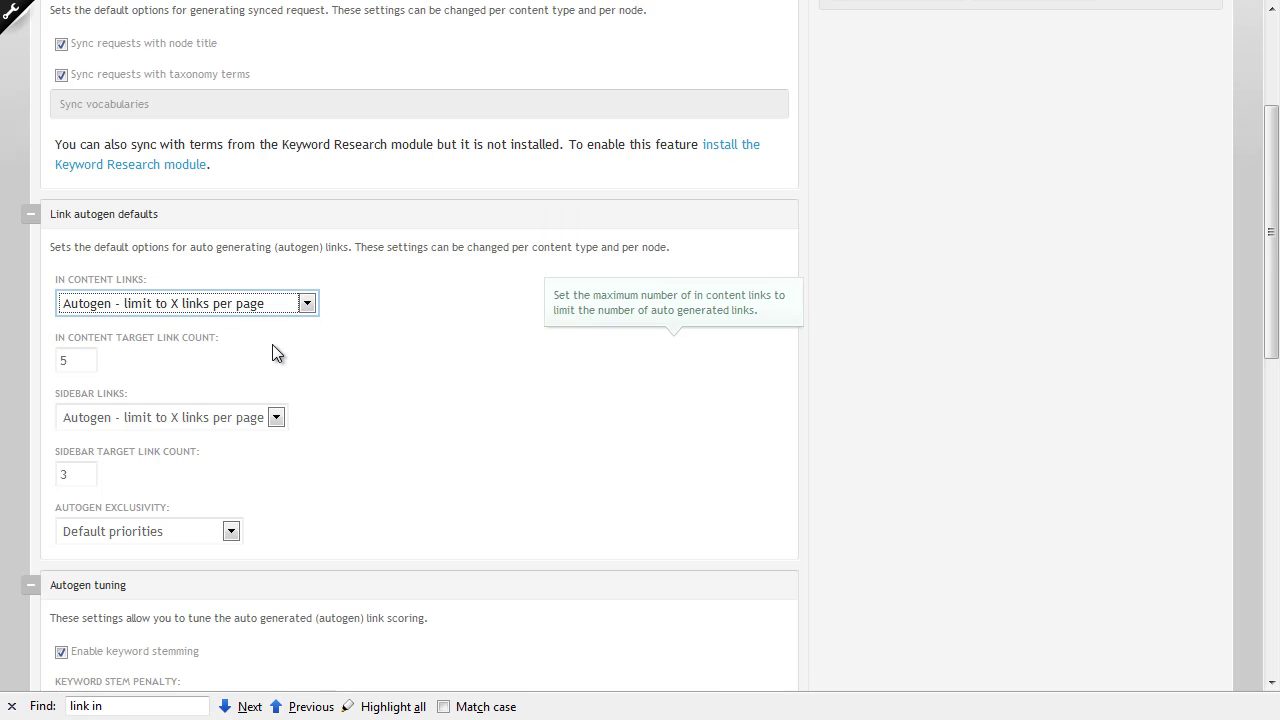
click(309, 304)
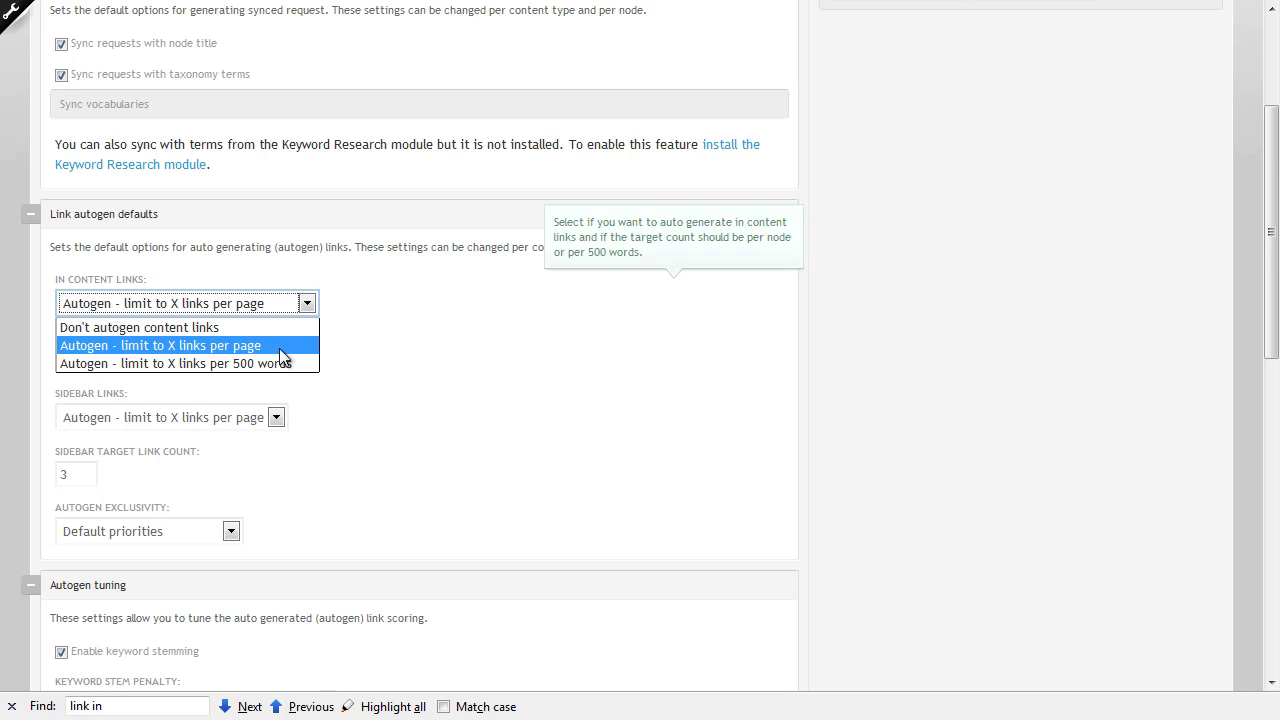
click(279, 348)
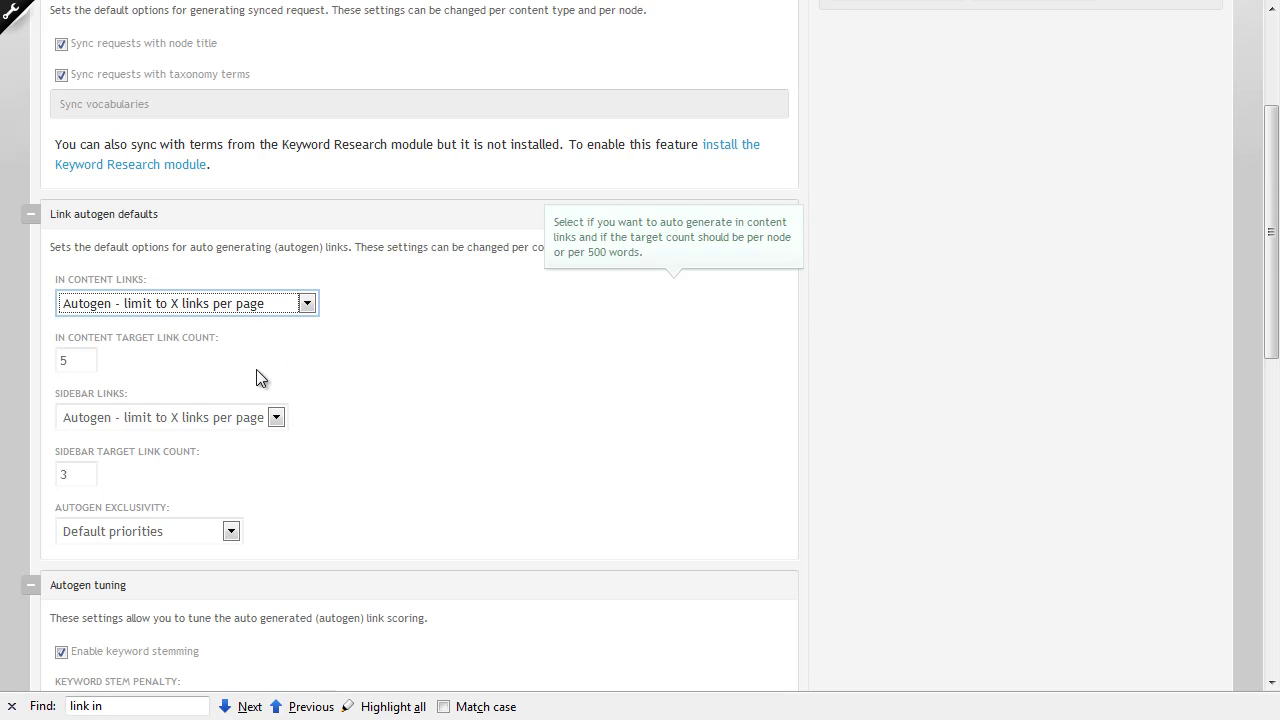
click(78, 359)
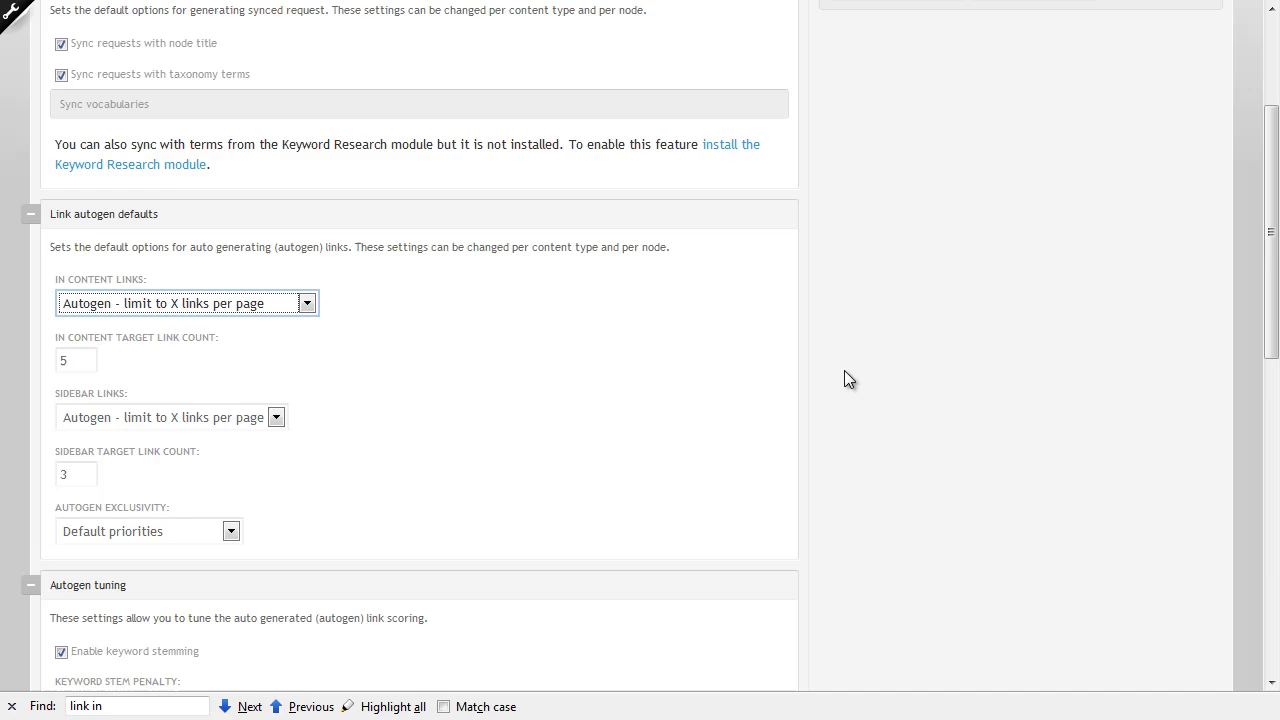
Step: Save the Link Intelligence settings and re-save the "History of bike brakes" post to generate and review its in-content links
scroll(844, 370, down, 10)
click(108, 620)
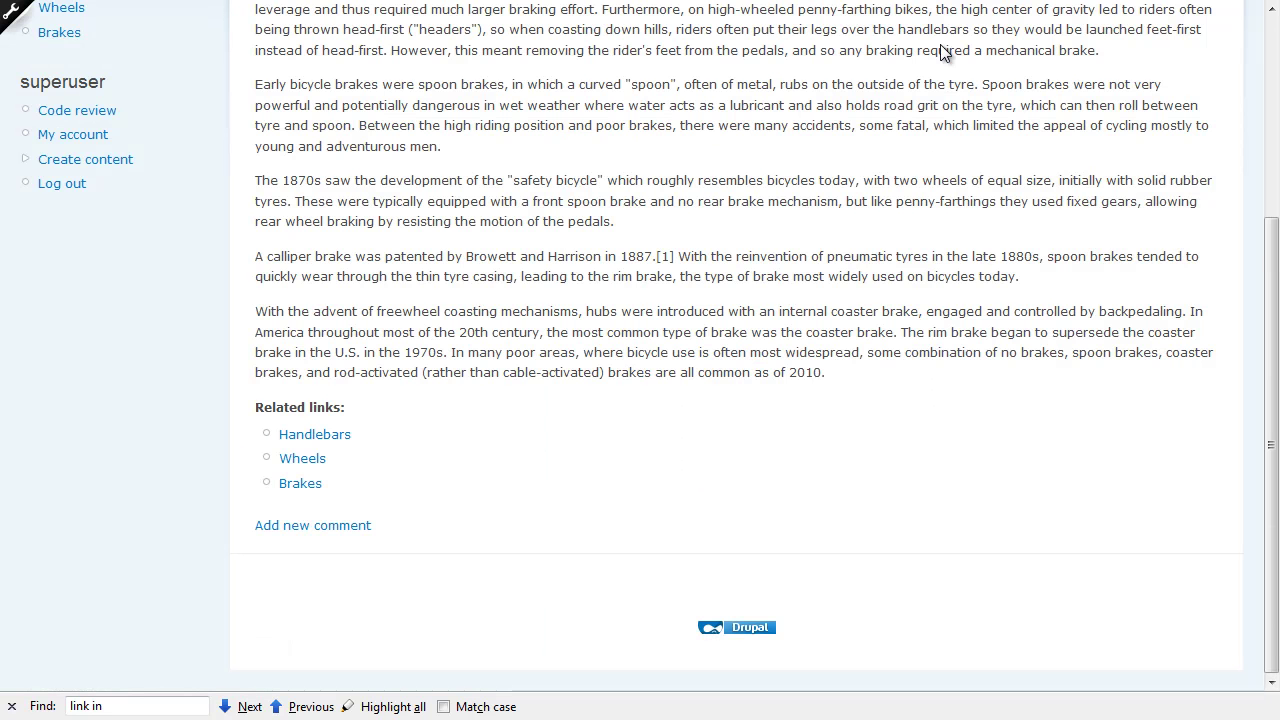
scroll(940, 44, up, 10)
click(560, 190)
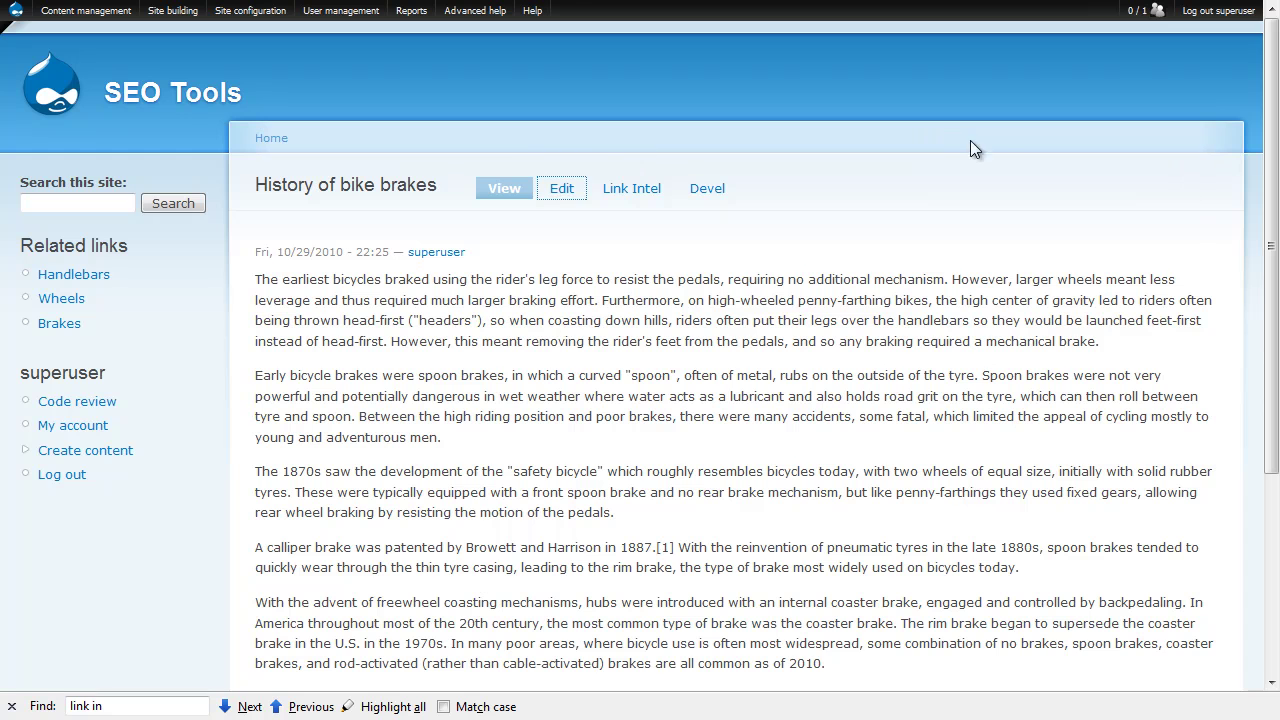
click(851, 145)
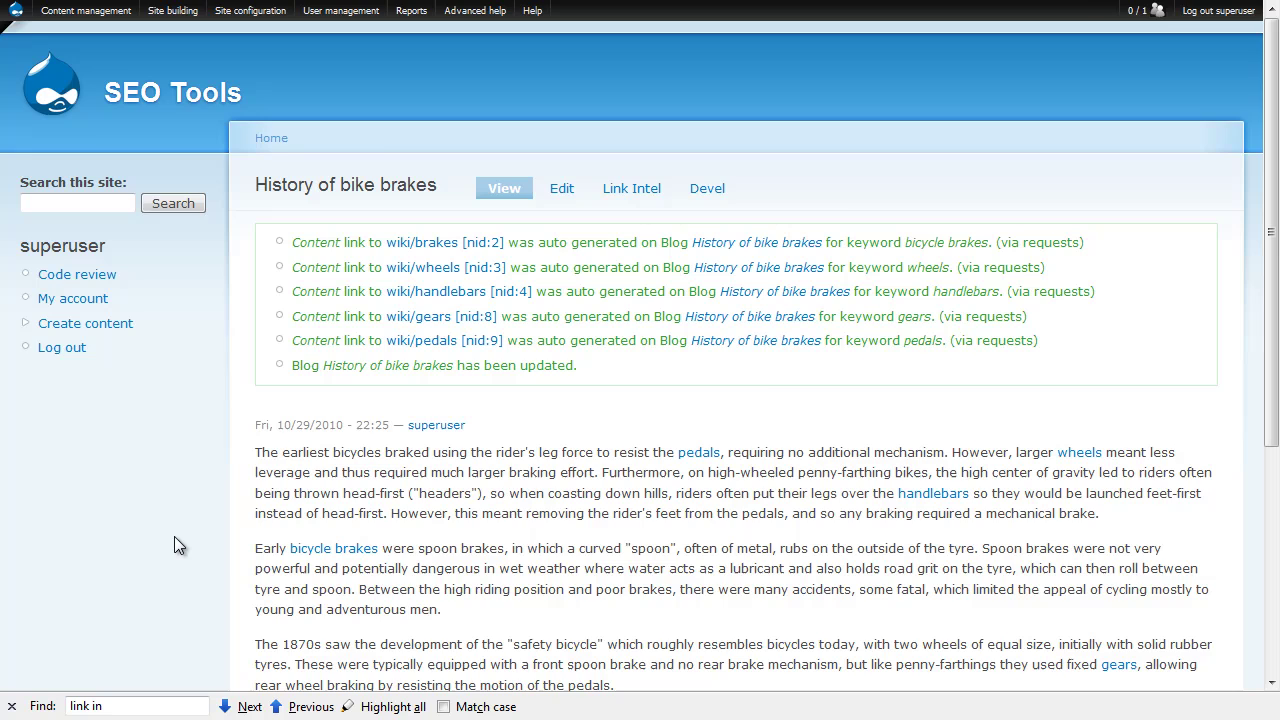
scroll(920, 510, down, 5)
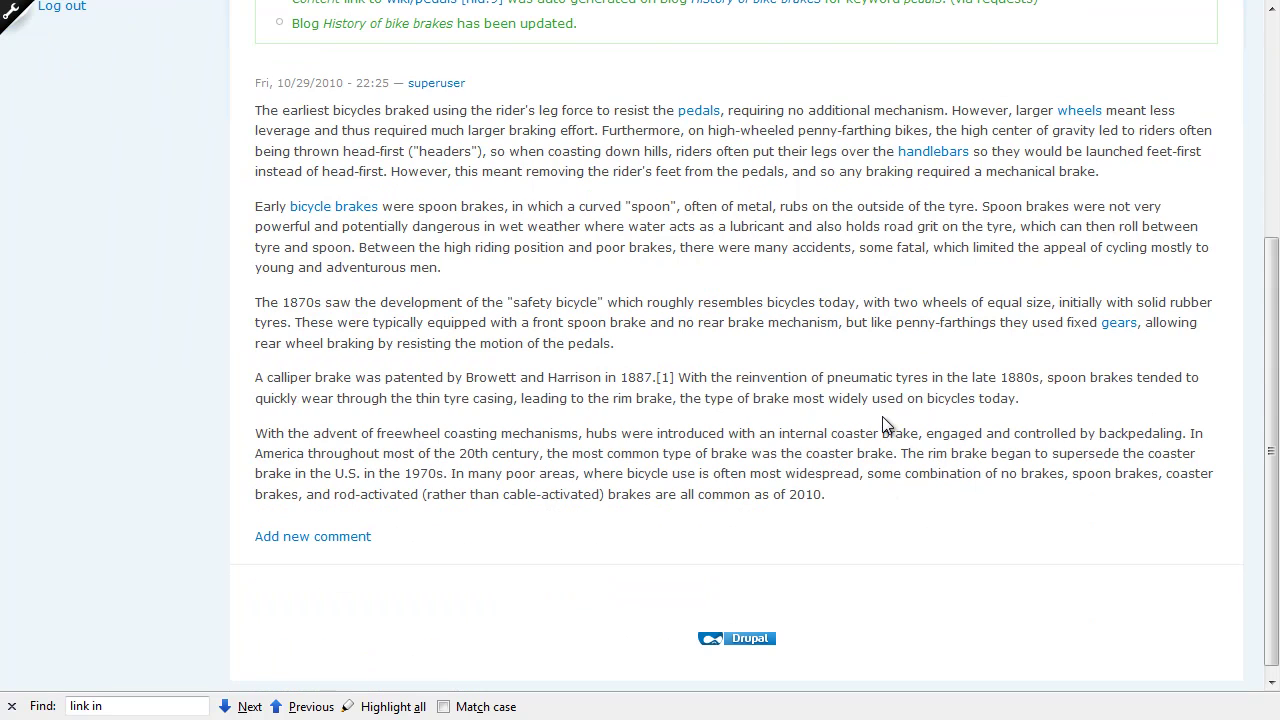
scroll(880, 420, up, 3)
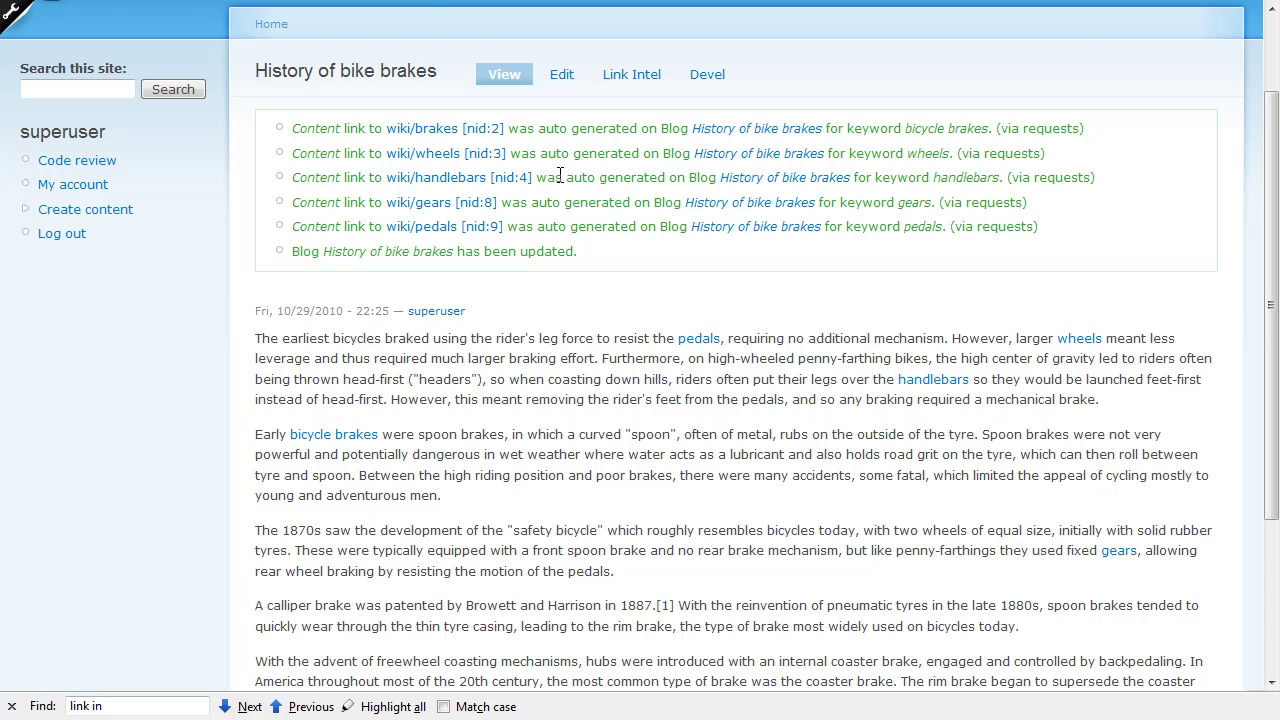
Step: Open the Blog content type for editing and expand its Link Intelligence settings to review the autogen and request sync defaults
key(alt+Left)
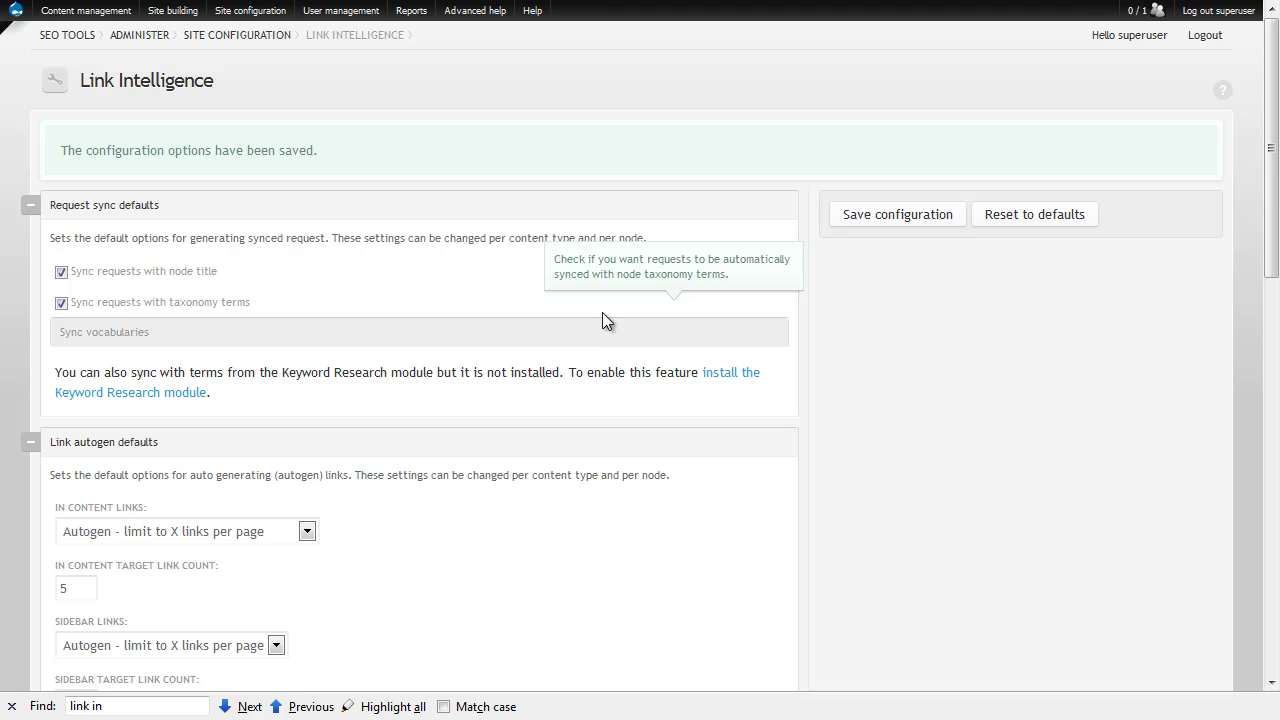
mouse_move(83, 19)
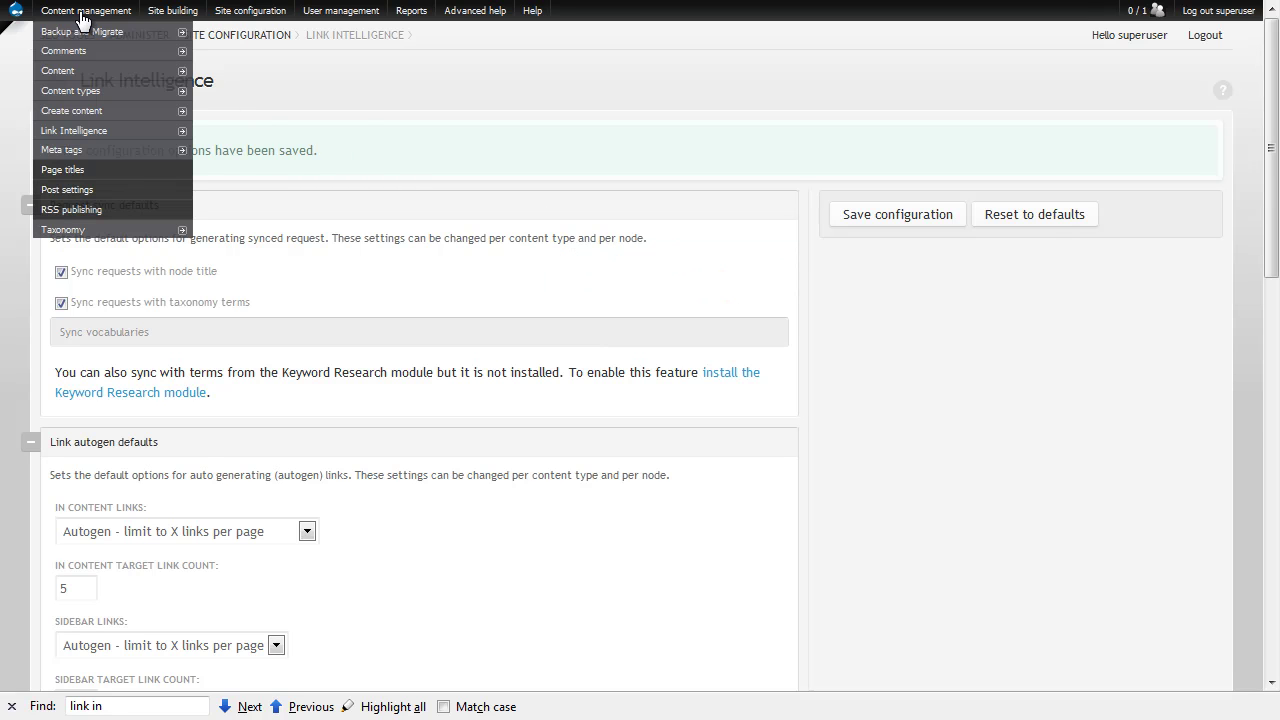
mouse_move(70, 90)
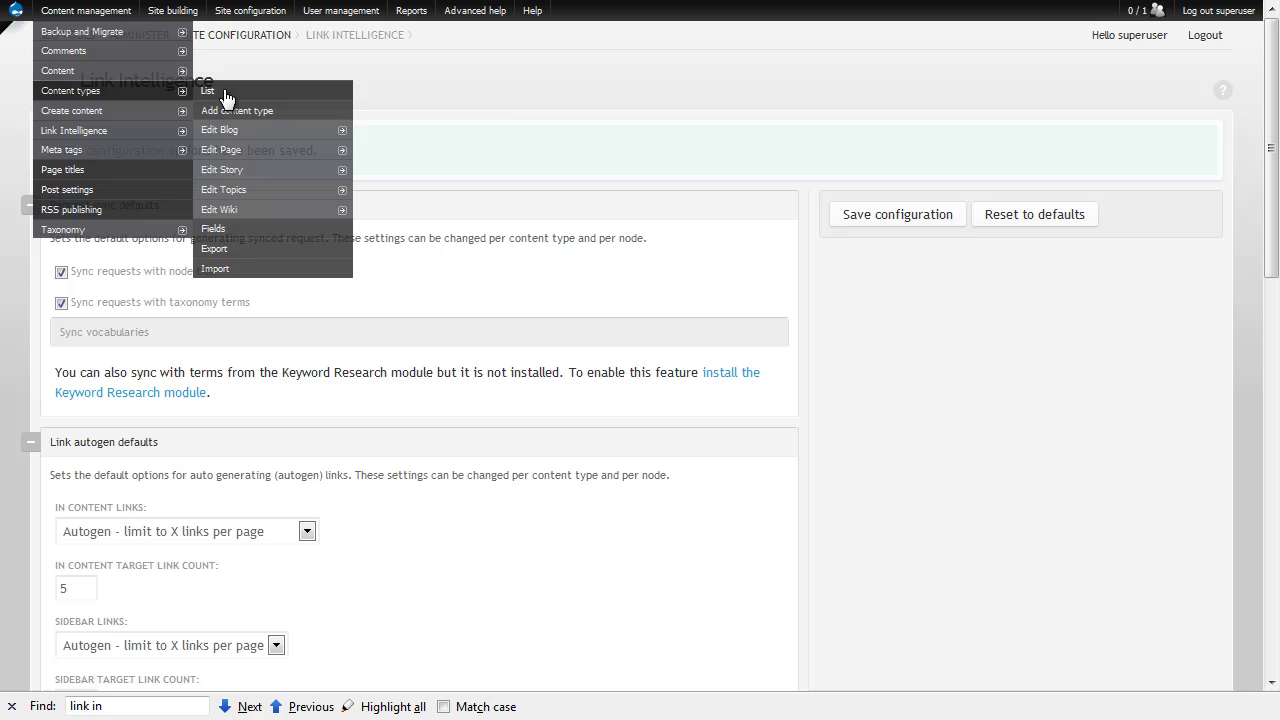
click(233, 133)
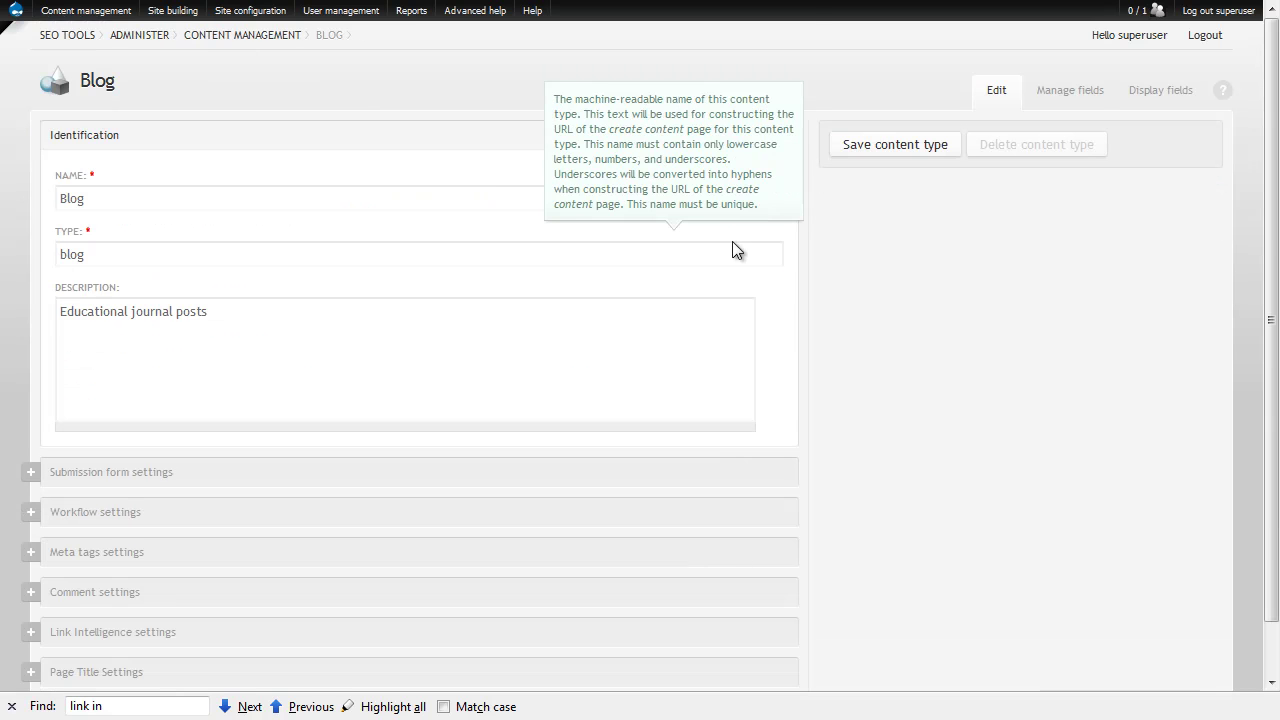
scroll(733, 245, down, 1)
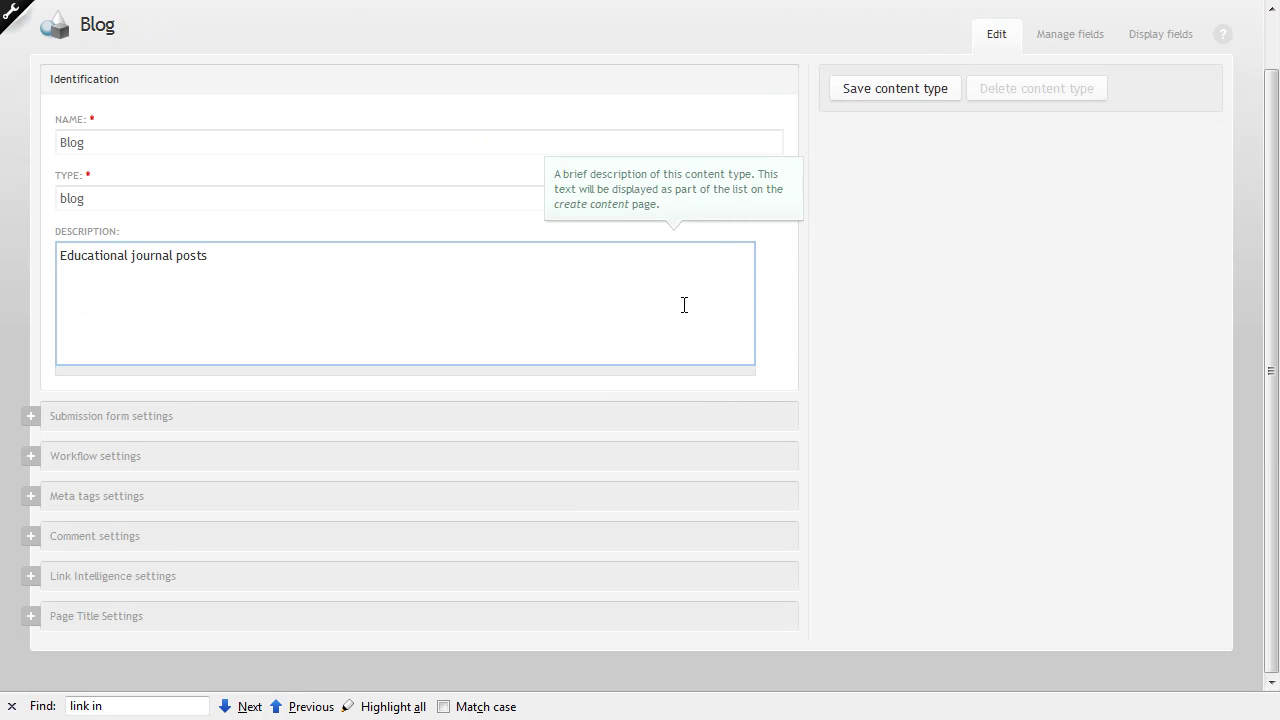
click(30, 578)
scroll(480, 495, down, 5)
scroll(900, 425, down, 3)
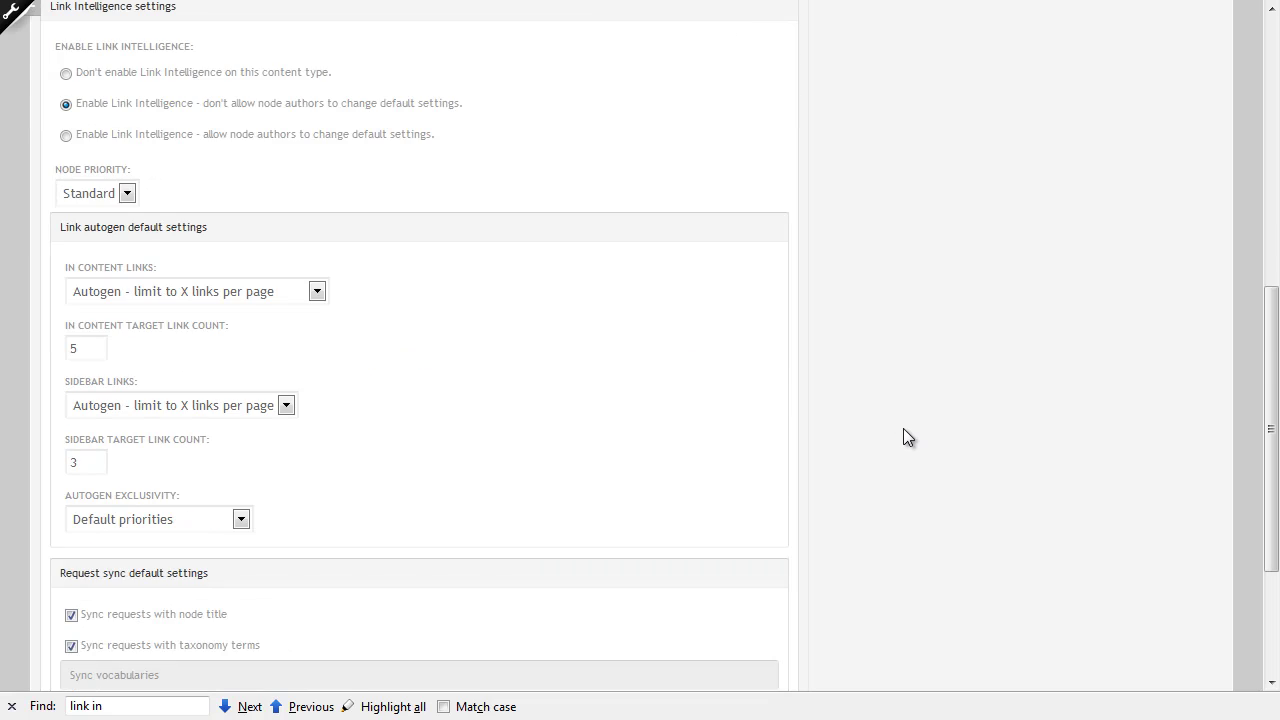
Step: Set the Blog content type to "Enable Link Intelligence - allow node authors to change default settings" and save the content type
scroll(903, 428, up, 3)
mouse_move(255, 433)
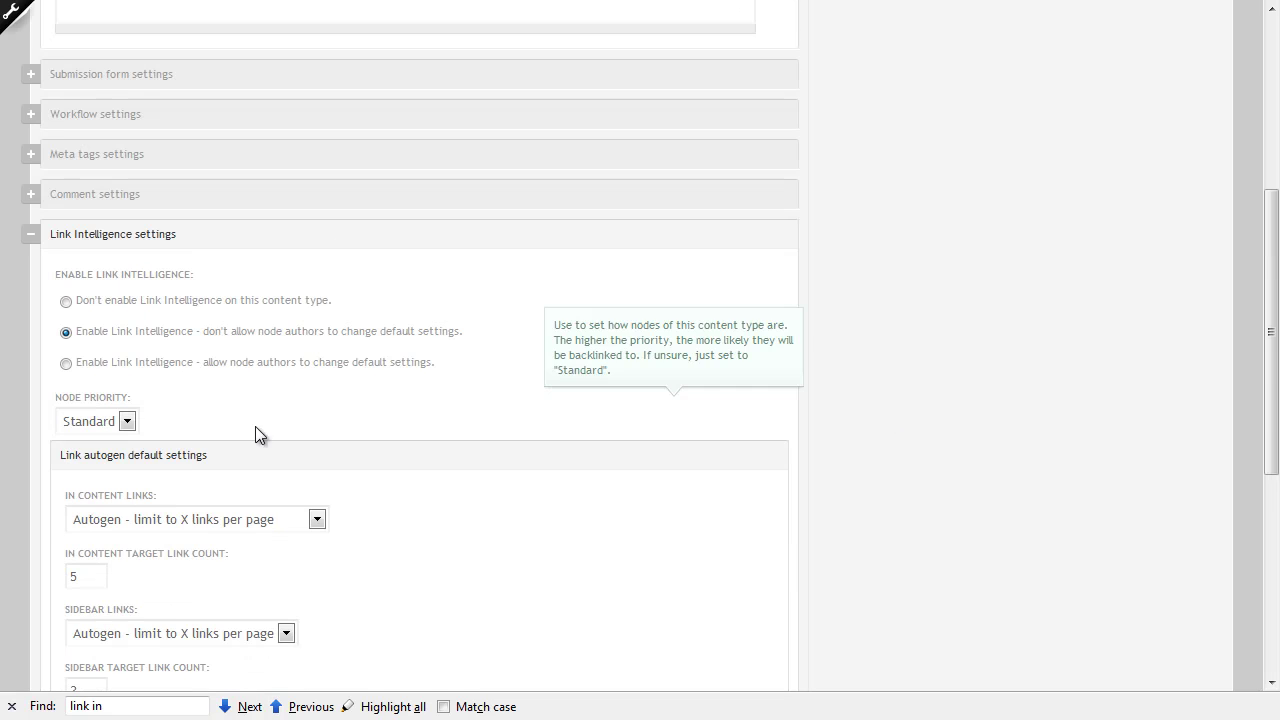
click(65, 365)
scroll(920, 418, down, 2)
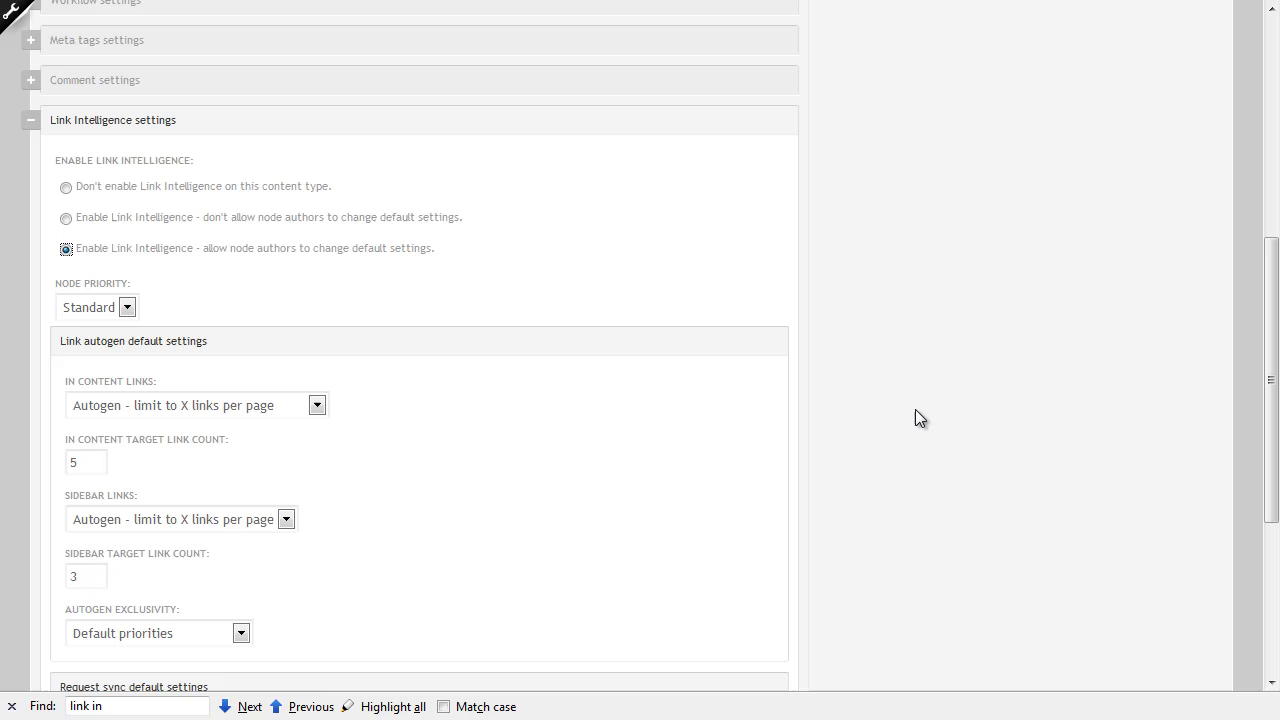
scroll(918, 420, down, 5)
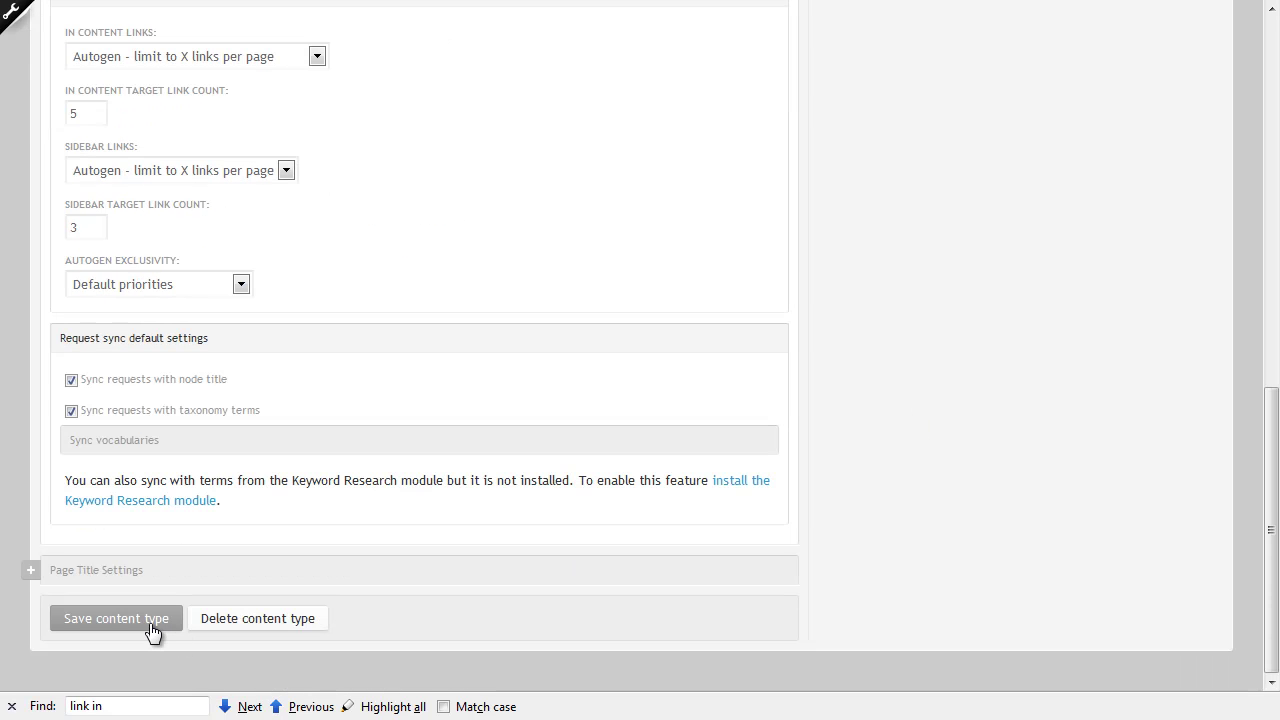
click(150, 623)
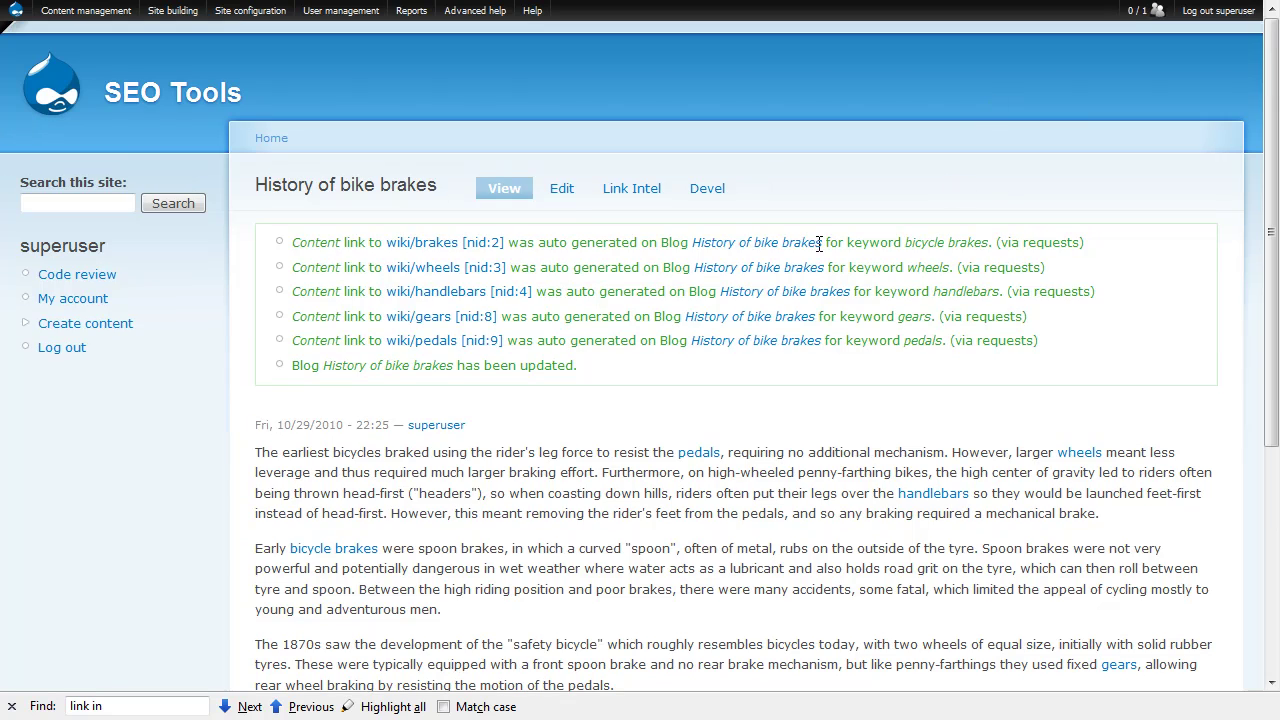
Step: Open the "History of bike brakes" post for editing and examine its per-node Link Intelligence priority and link autogen settings
click(562, 190)
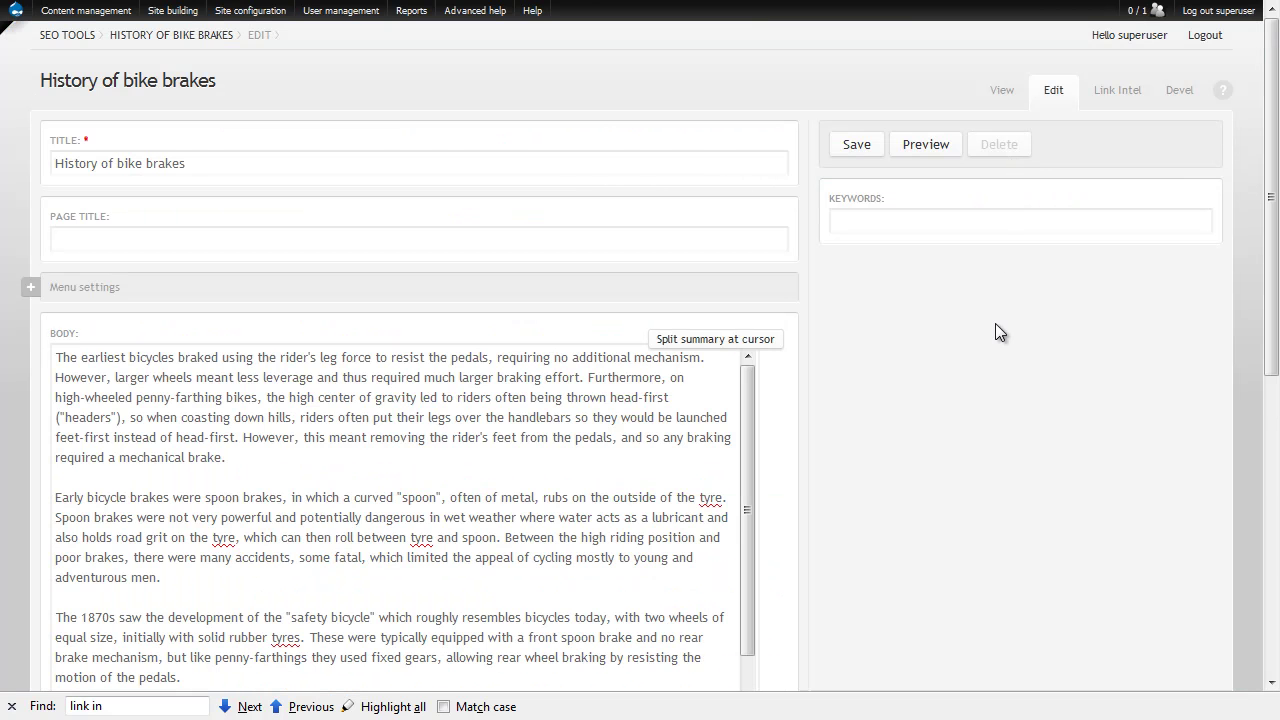
scroll(997, 331, down, 10)
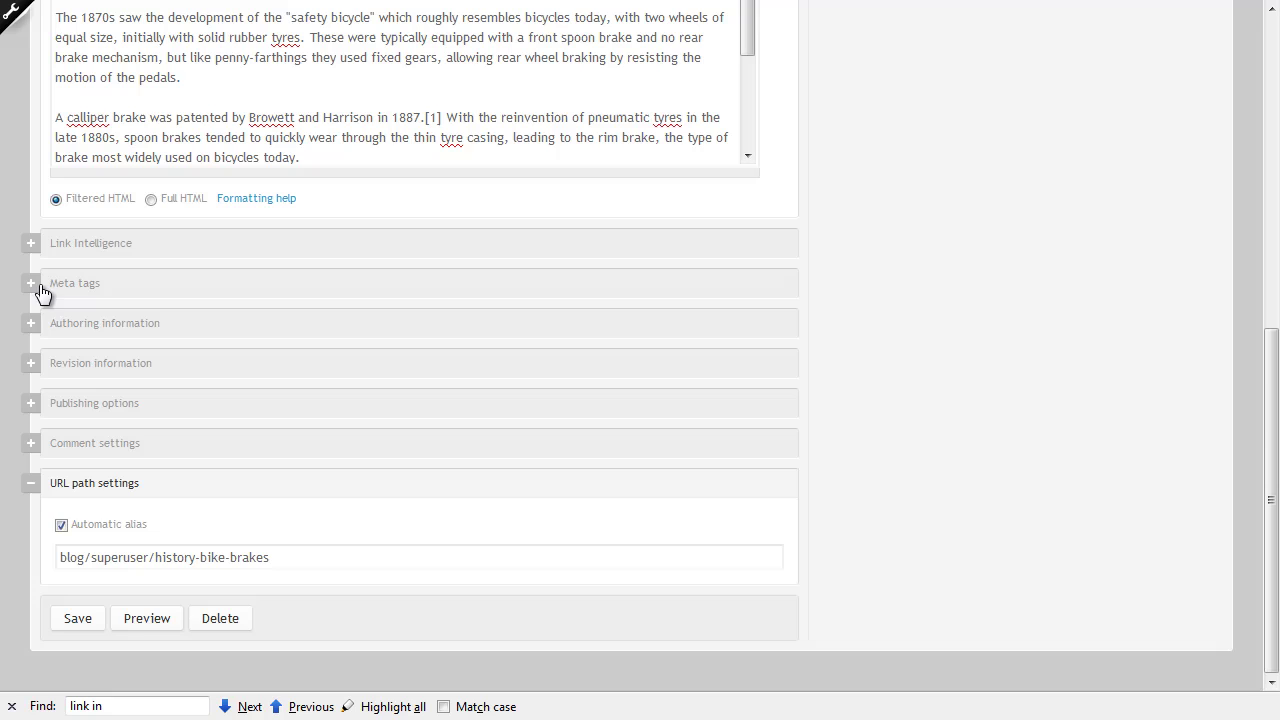
click(31, 247)
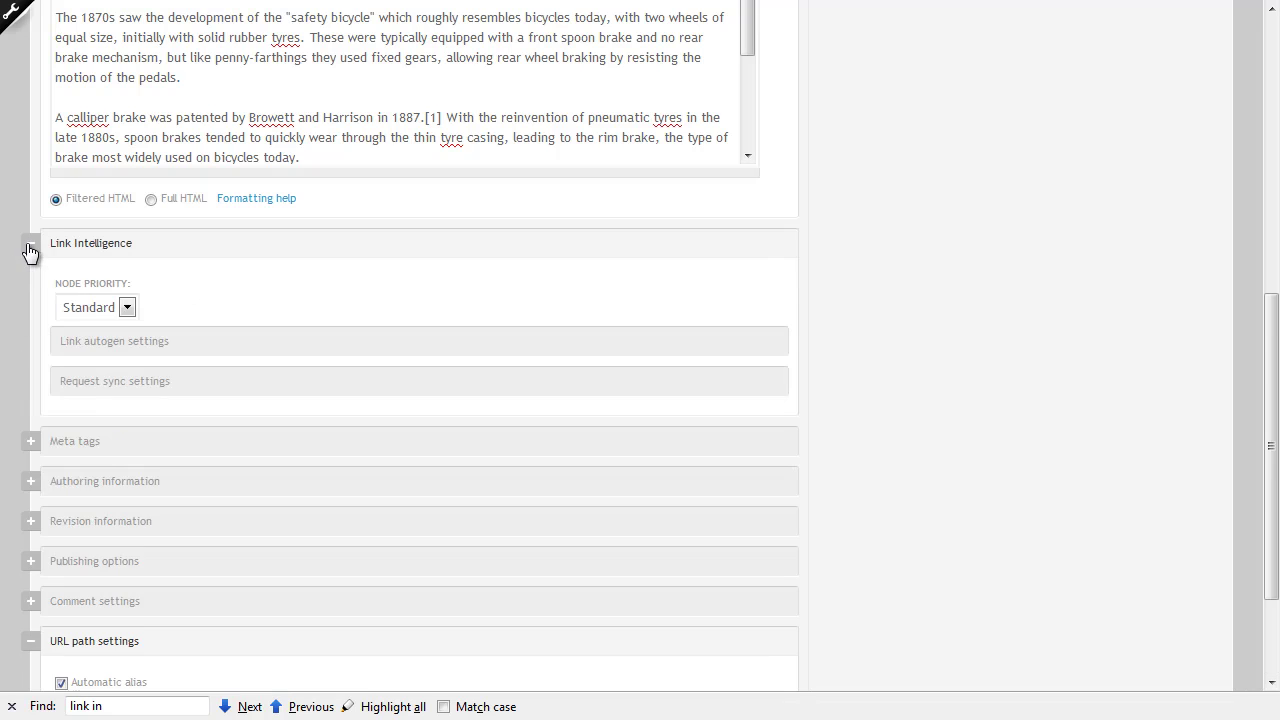
click(72, 346)
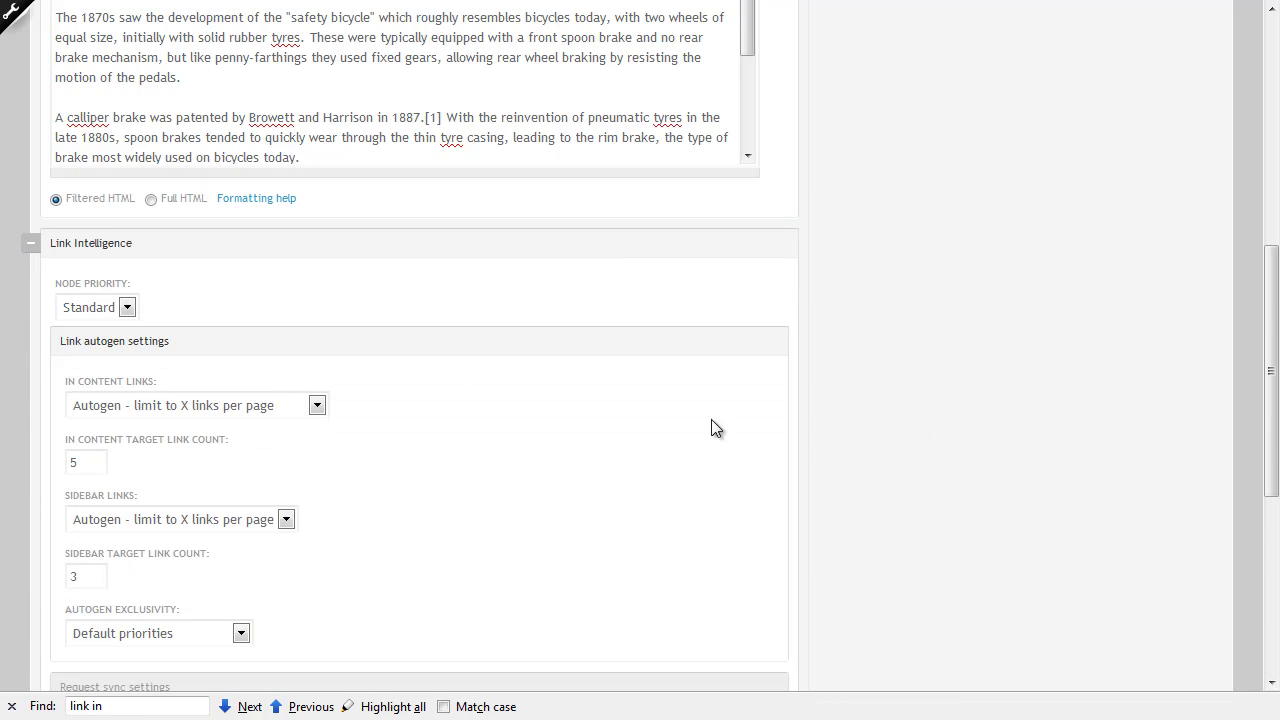
scroll(502, 434, down, 2)
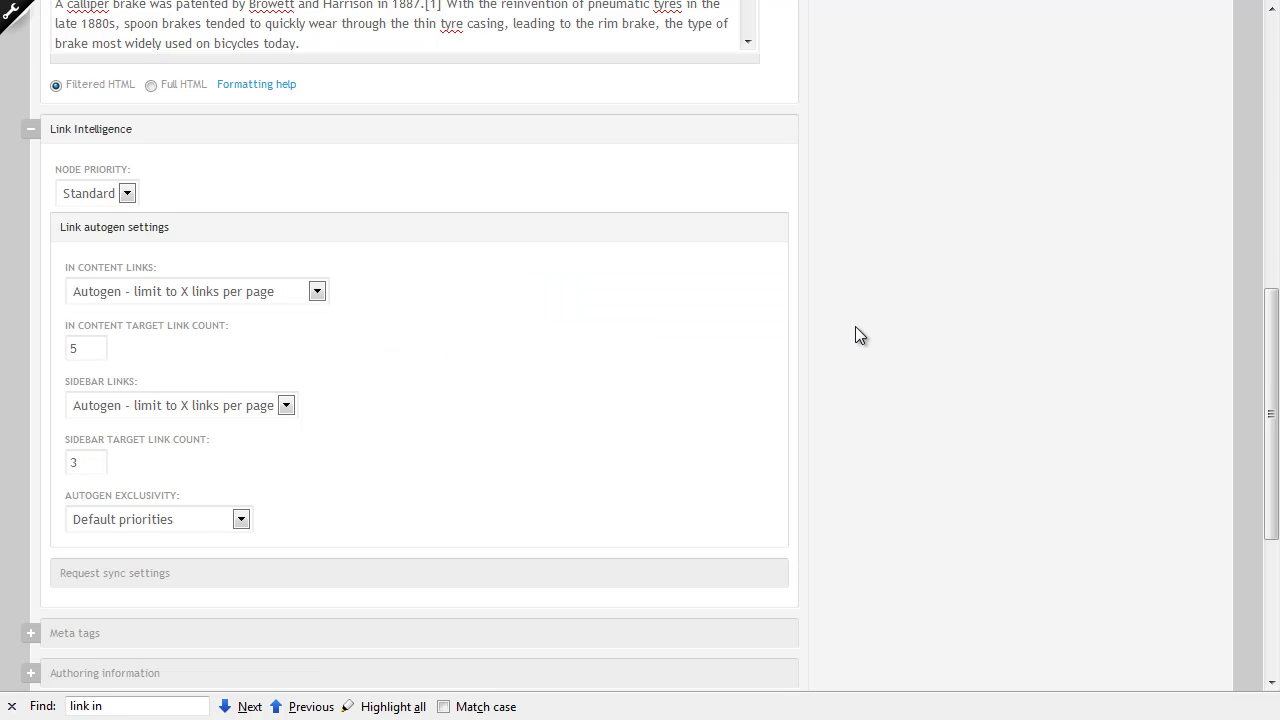
scroll(865, 327, up, 5)
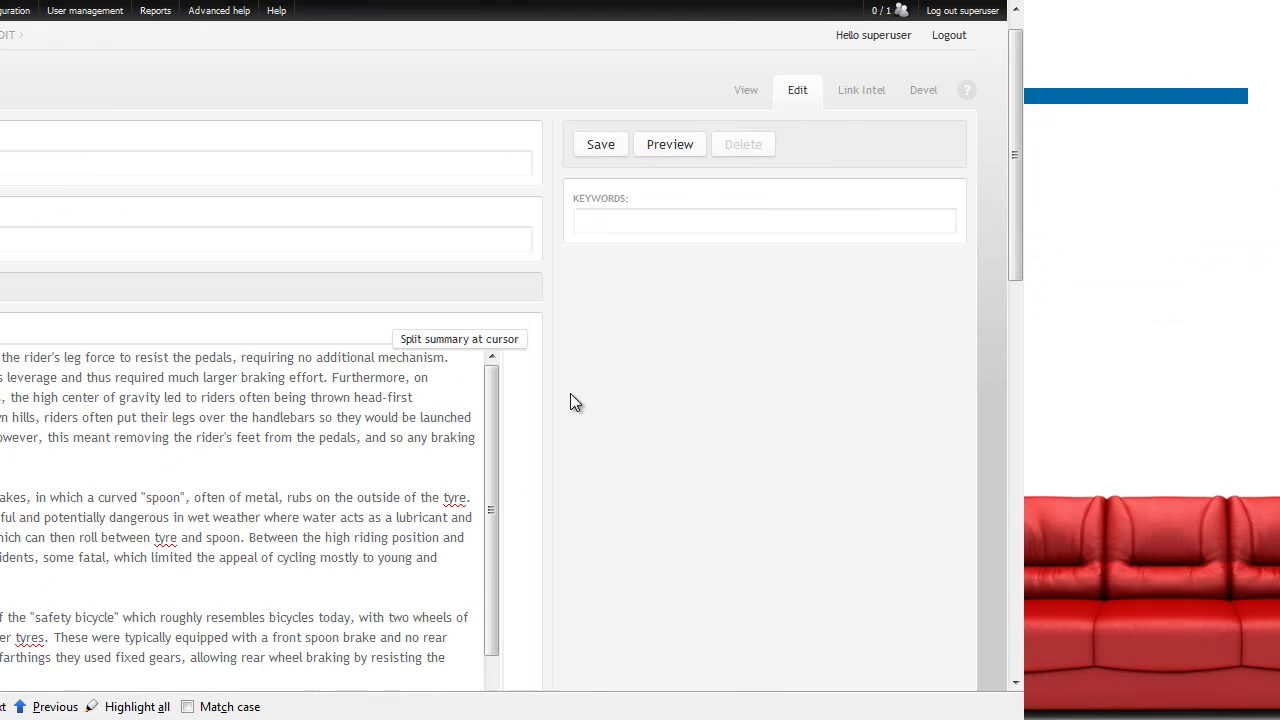